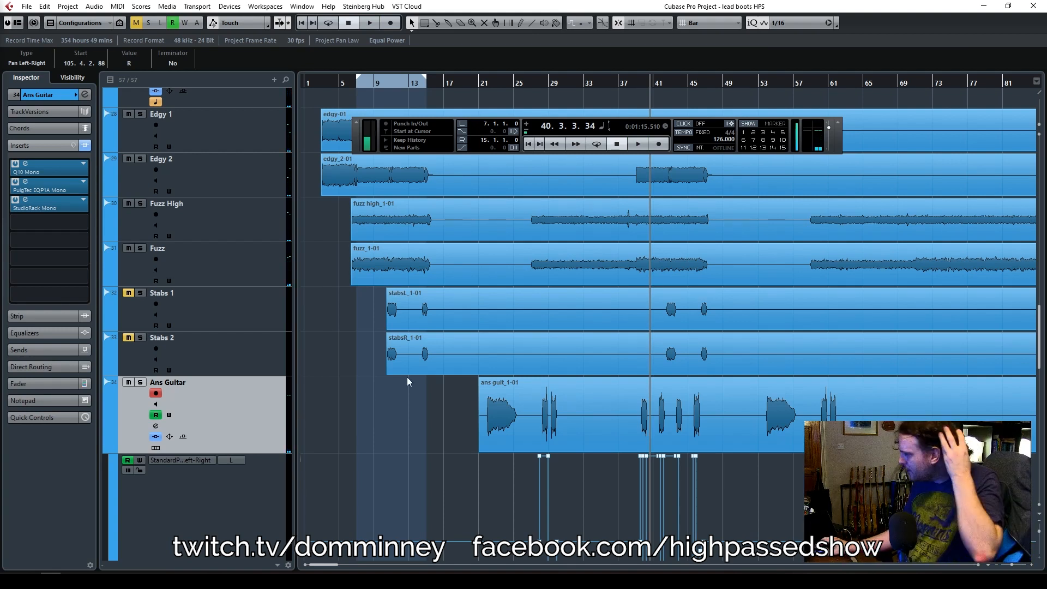
Solo the Fuzz High and Fuzz tracks, play from bar 28, clear all solos during playback and stop.
scroll(597, 458, "down", 2)
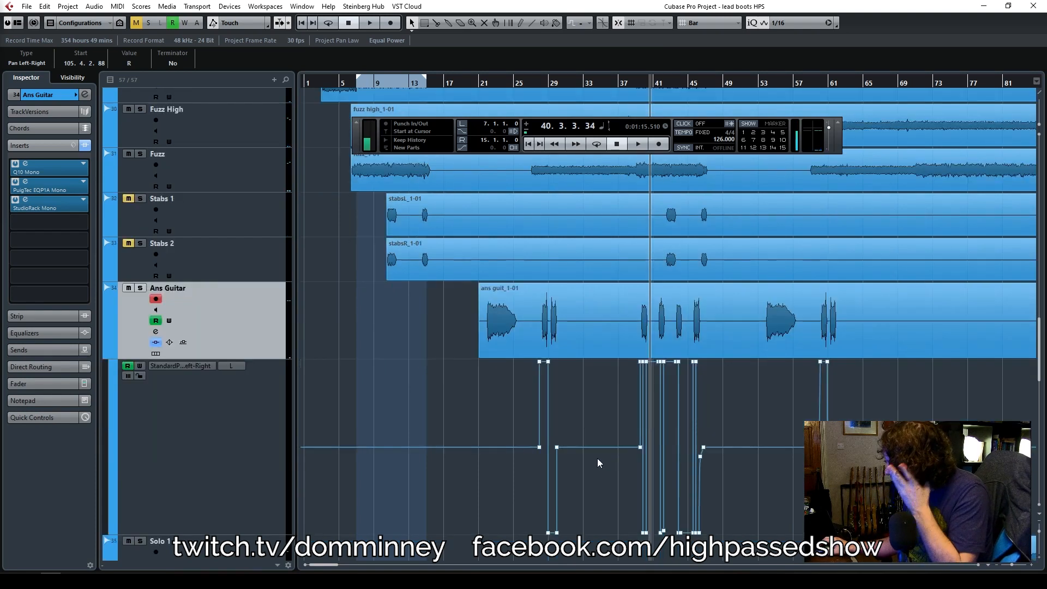
scroll(597, 458, "up", 4)
left_click(537, 82)
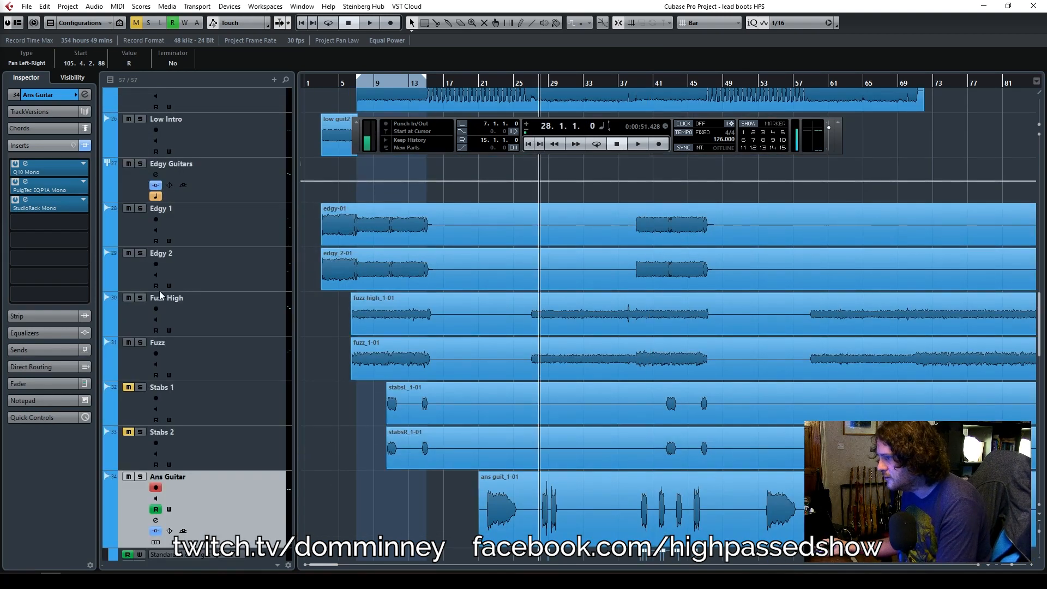
left_click(139, 299)
left_click(140, 342)
key("space")
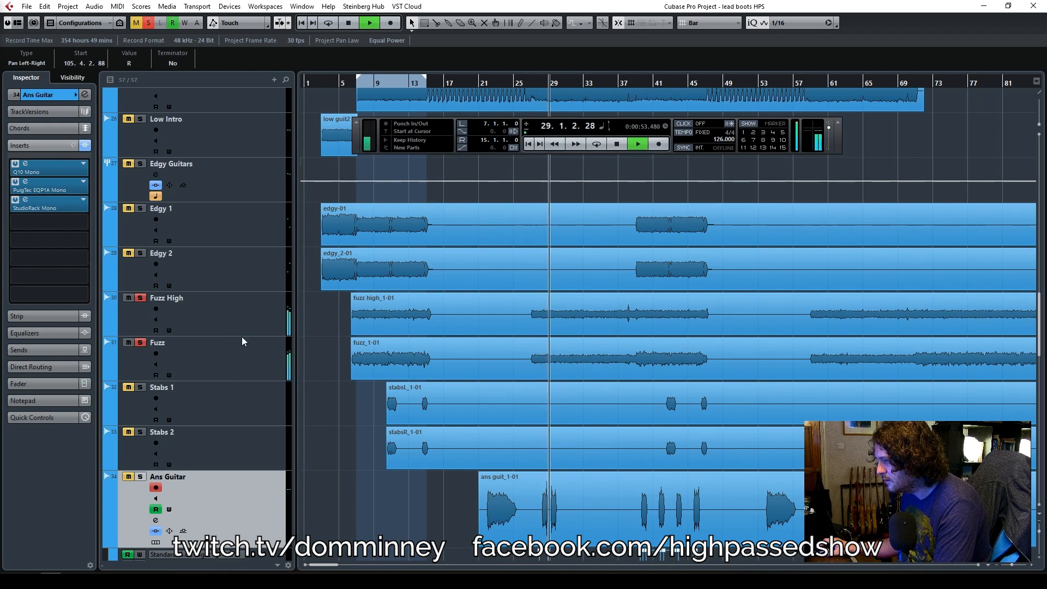
left_click(149, 24)
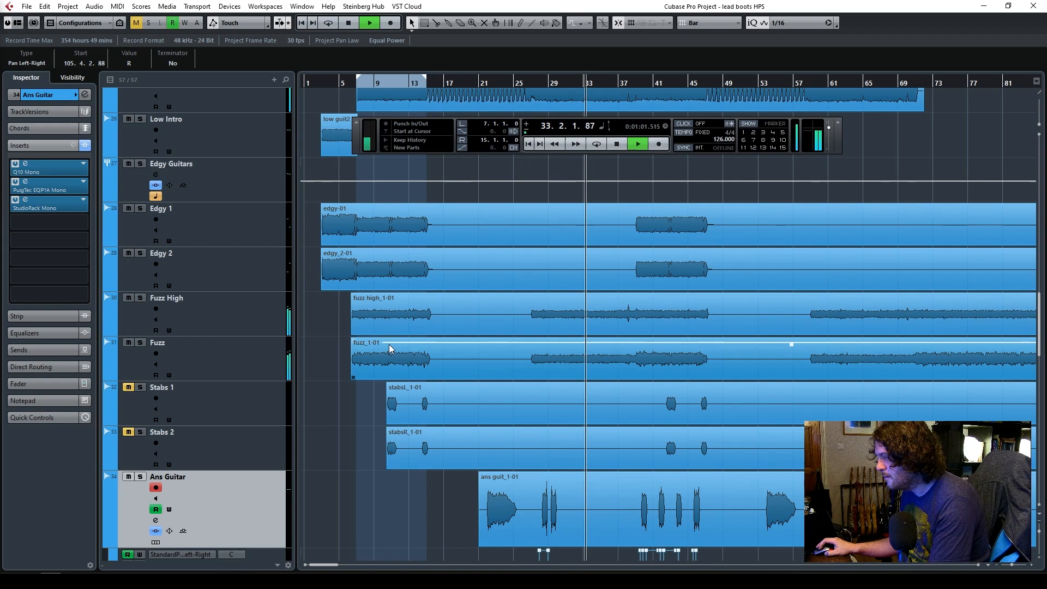
key("space")
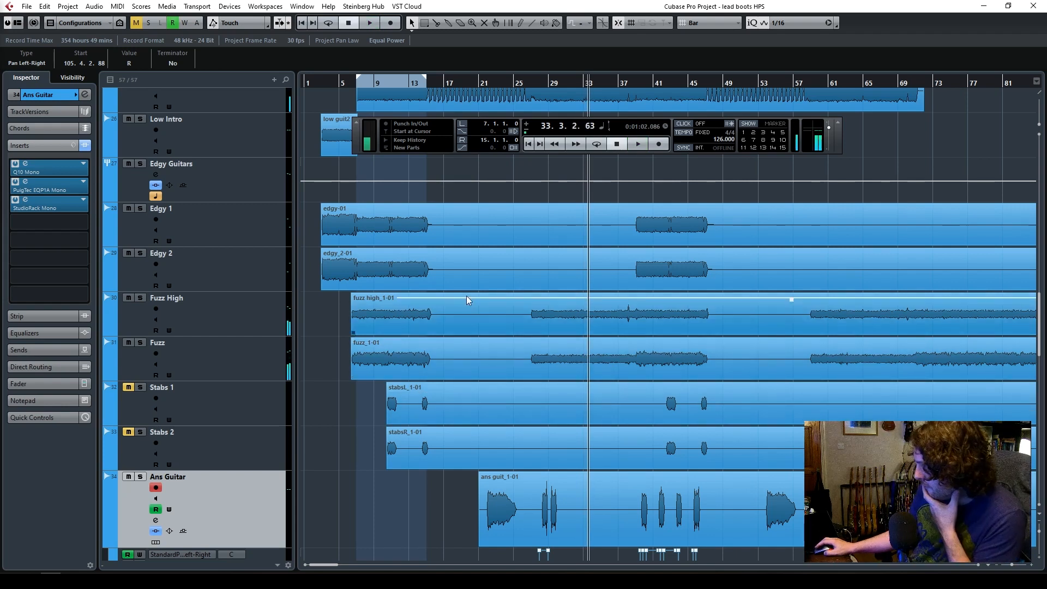
Add a stereo group channel track named Fuzz from the Fuzz High track.
scroll(443, 401, "down", 2)
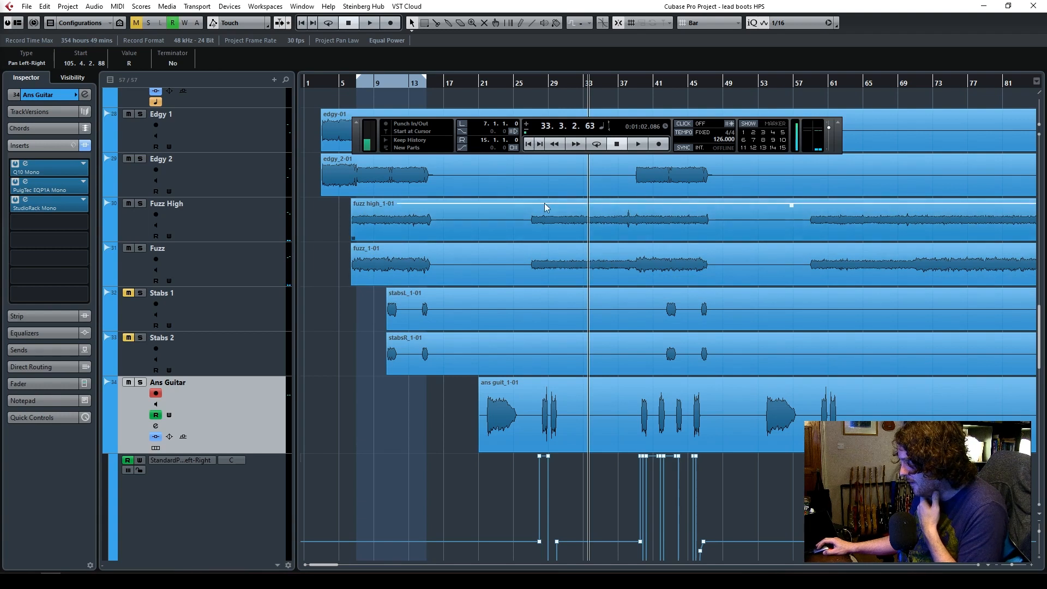
scroll(608, 404, "down", 4)
scroll(607, 404, "up", 6)
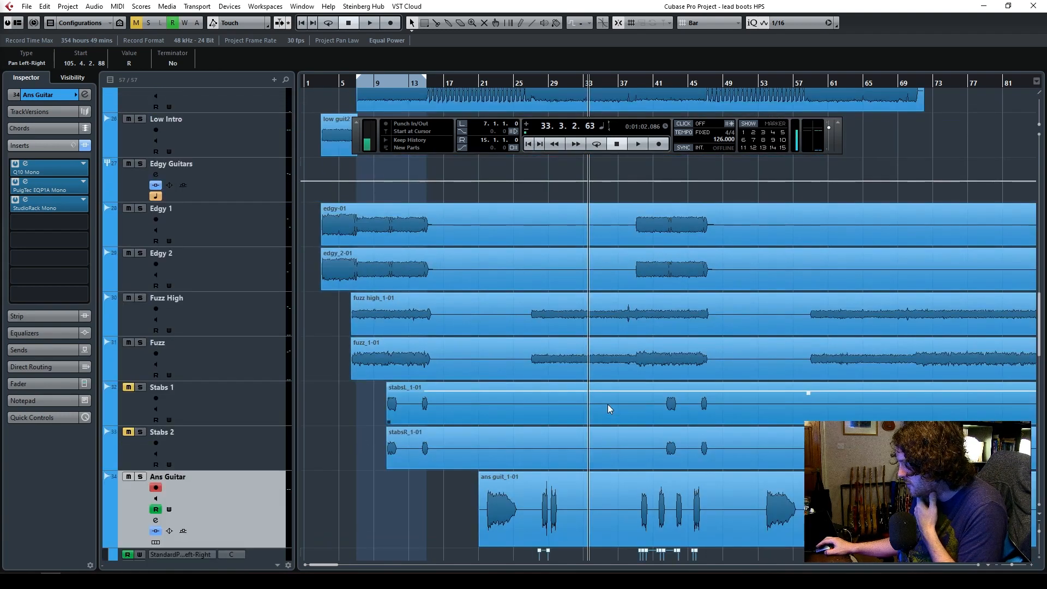
left_click(215, 315)
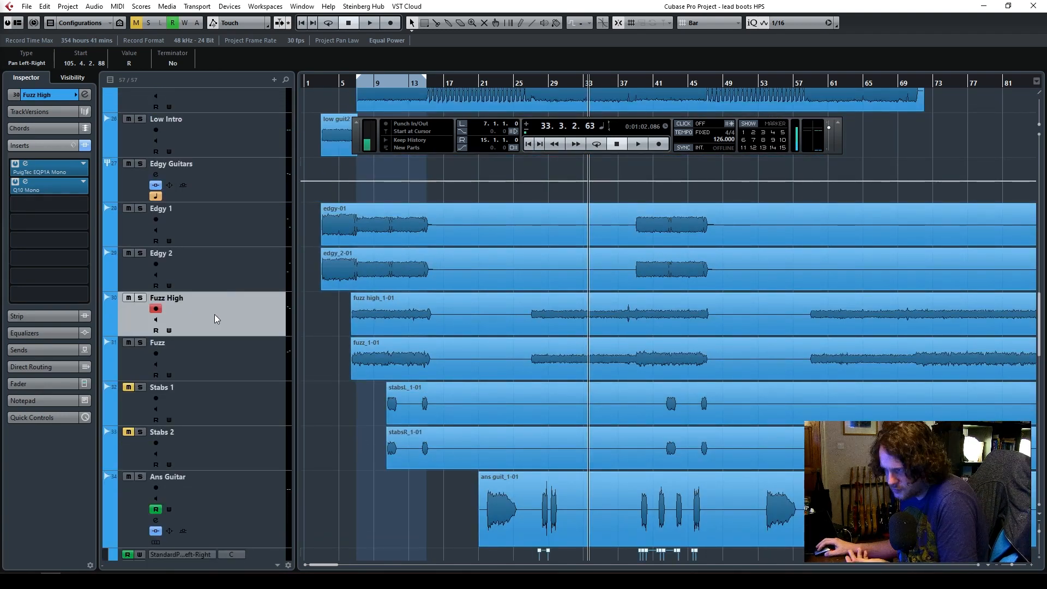
right_click(214, 315)
mouse_move(328, 40)
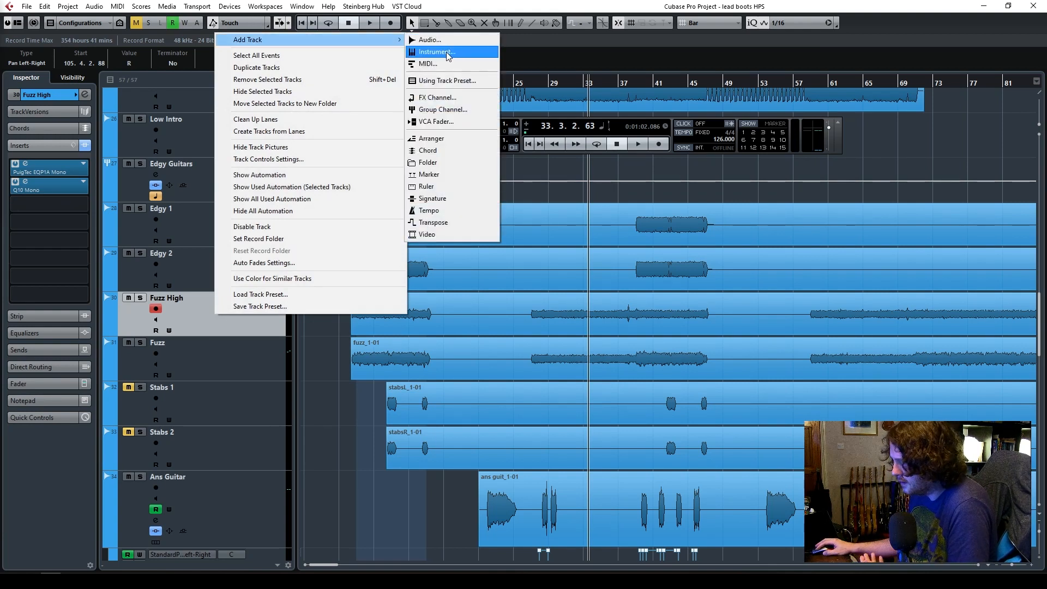
left_click(429, 111)
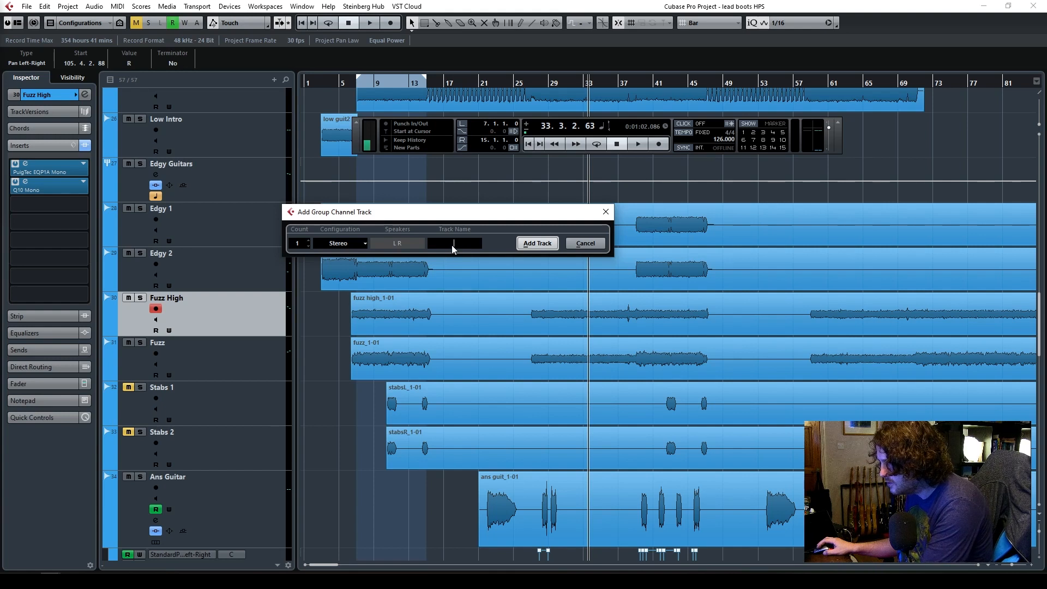
type("Fu")
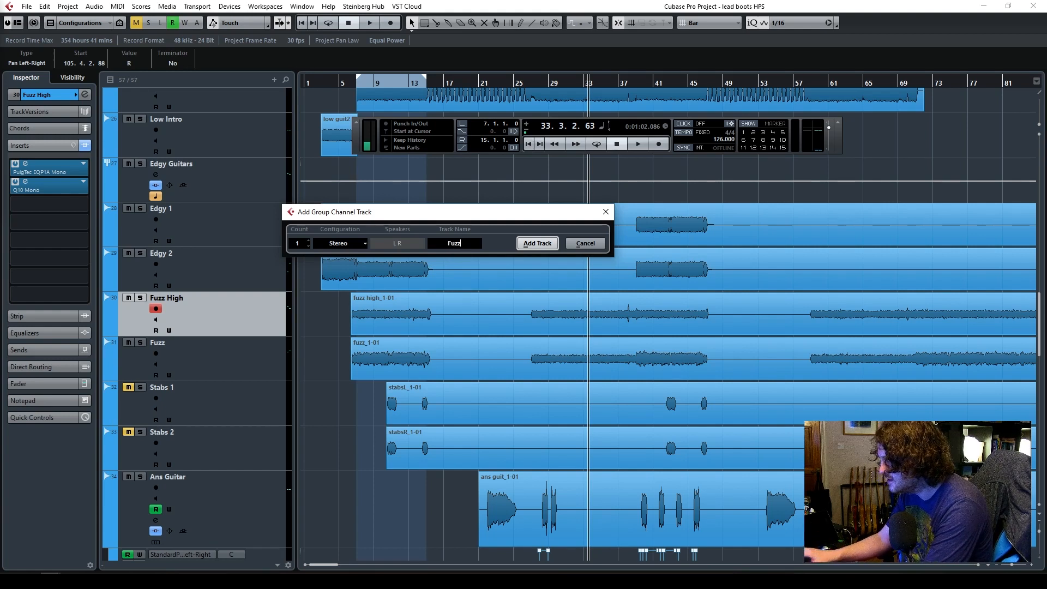
type("zz")
key("Return")
Move the new Fuzz group track up the track list, directly above Fuzz High.
scroll(279, 407, "down", 5)
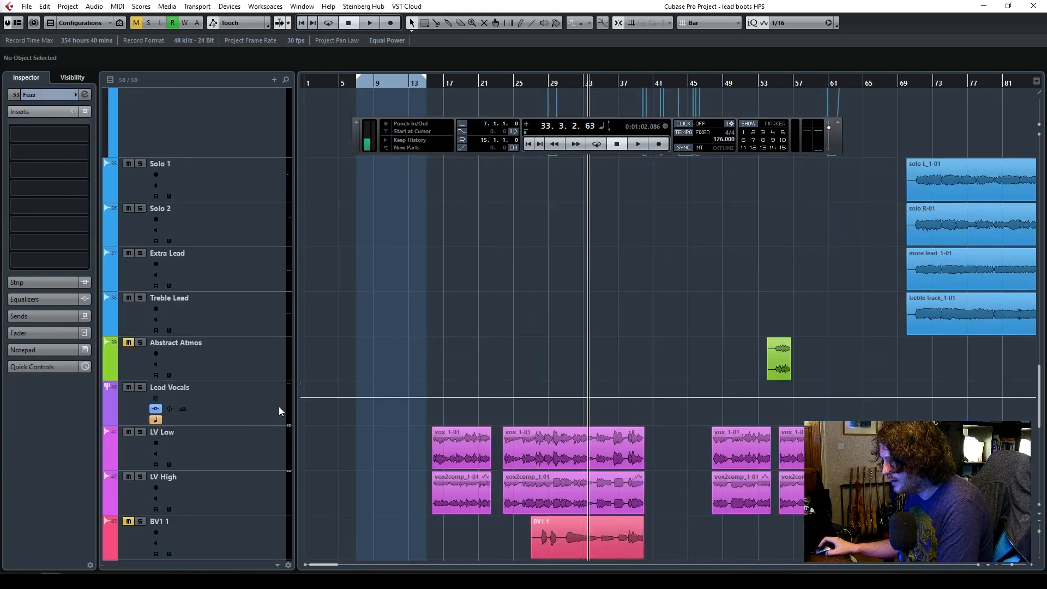
scroll(279, 411, "down", 5)
left_click_drag(235, 245, 237, 302)
Route the outputs of the Fuzz High and Fuzz audio tracks to the Fuzz group.
left_click(228, 374)
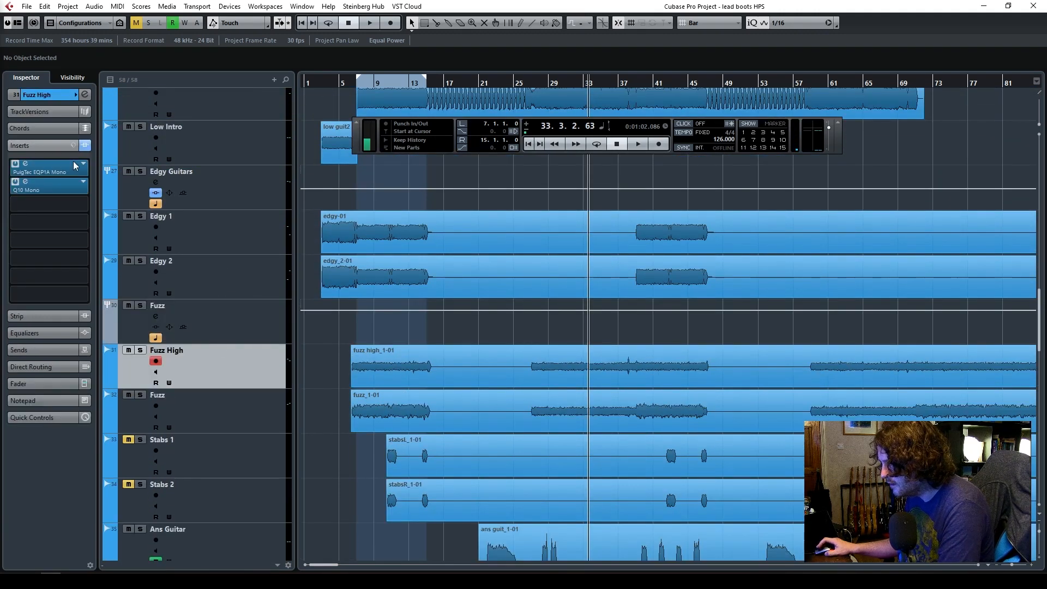
left_click(51, 96)
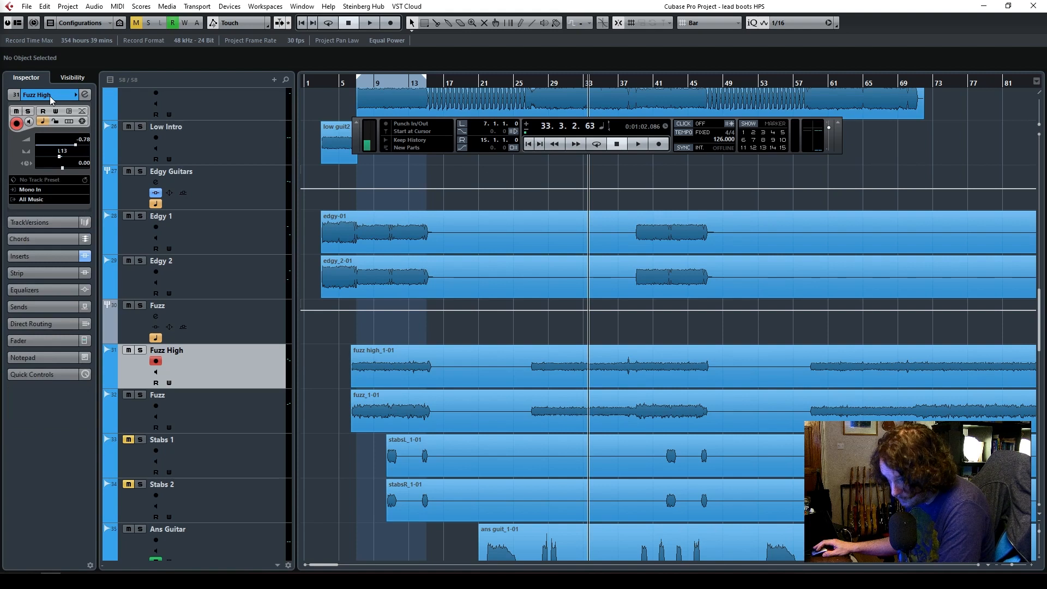
left_click(34, 199)
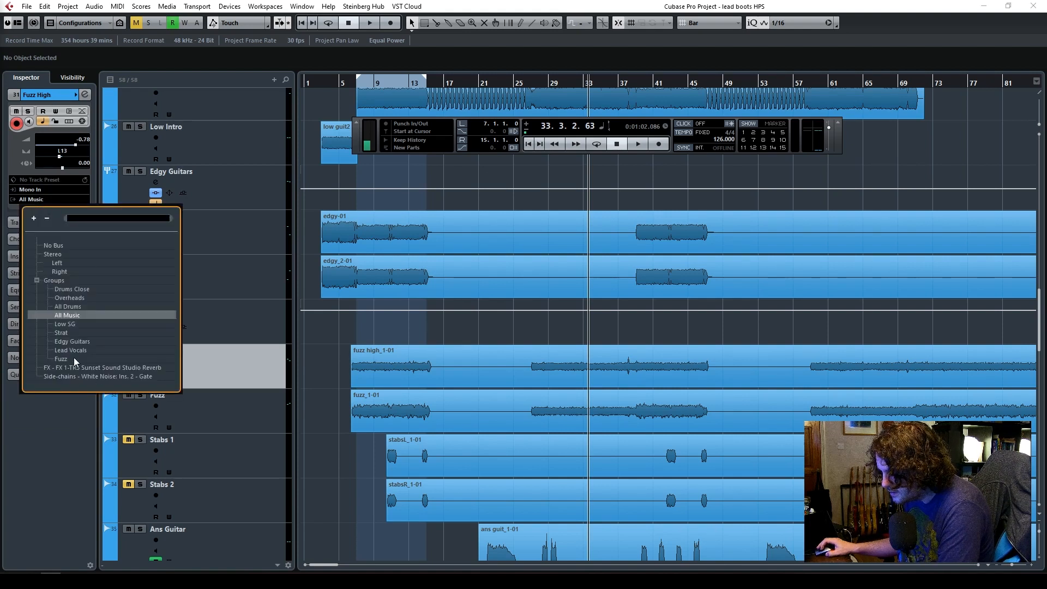
left_click(74, 359)
left_click(213, 401)
left_click(40, 202)
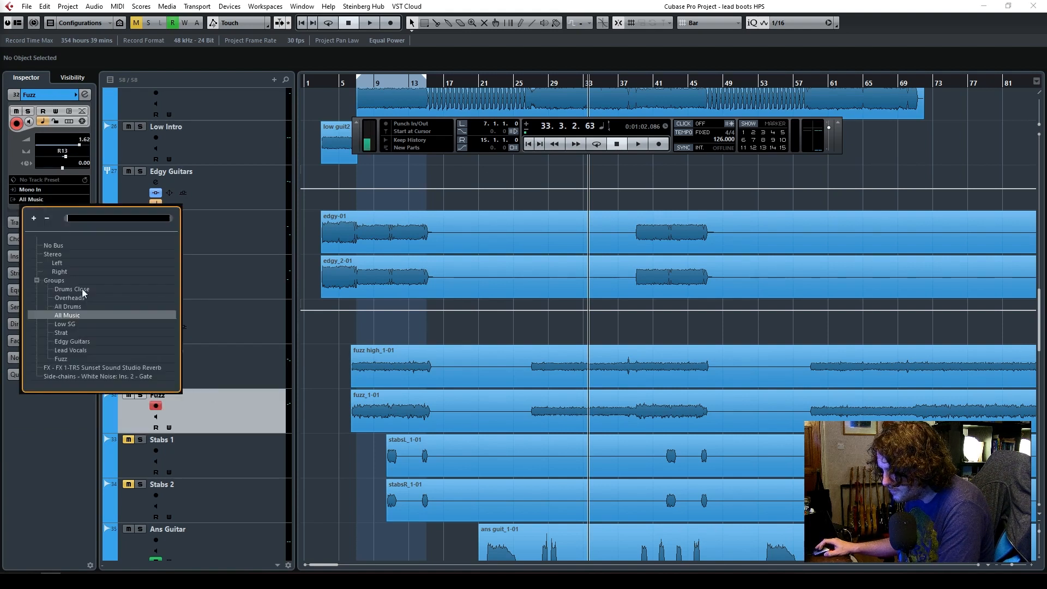
left_click(70, 360)
Route the Fuzz group's output to All Music and place the project cursor at bar 26.
left_click(244, 312)
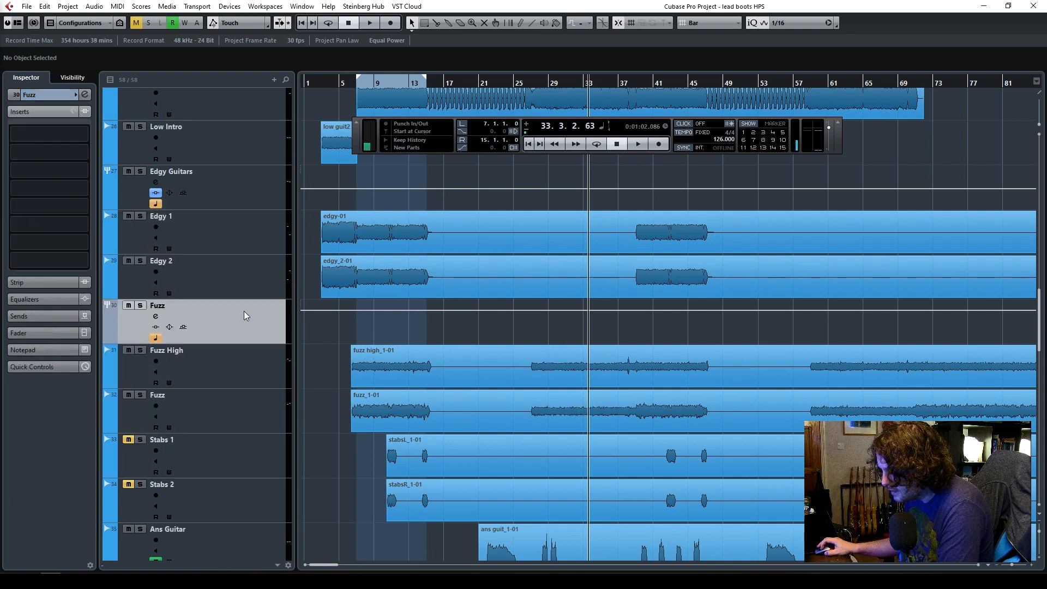
left_click(43, 97)
left_click(41, 170)
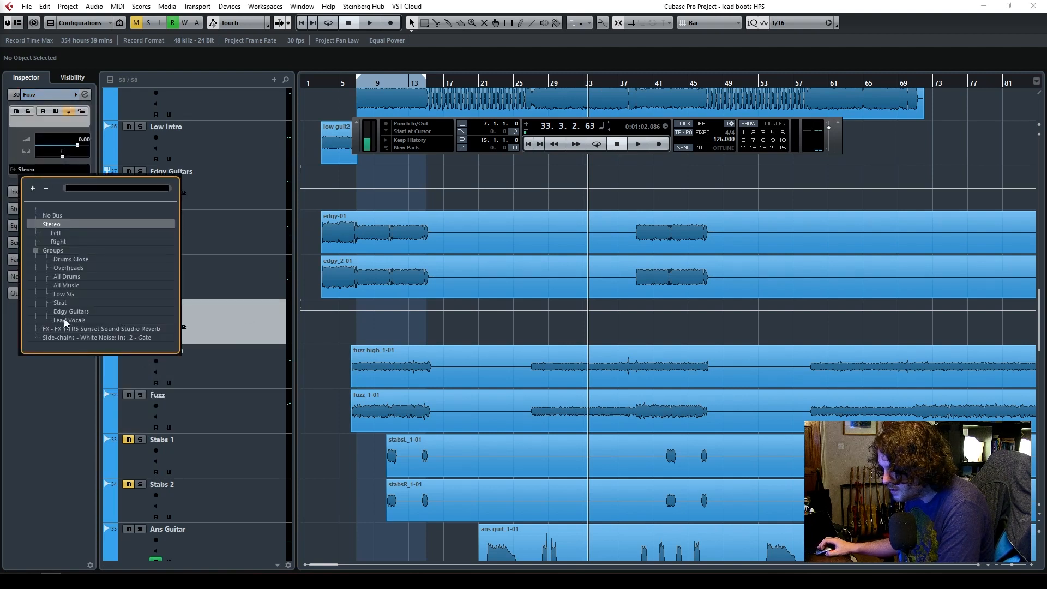
left_click(66, 285)
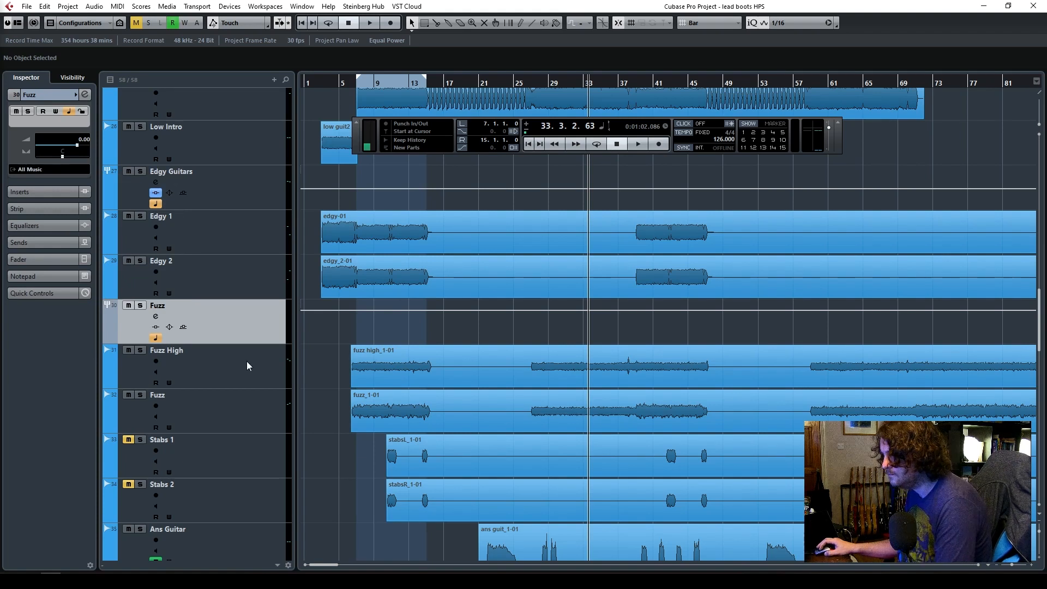
left_click(245, 376)
left_click(244, 405)
left_click(520, 82)
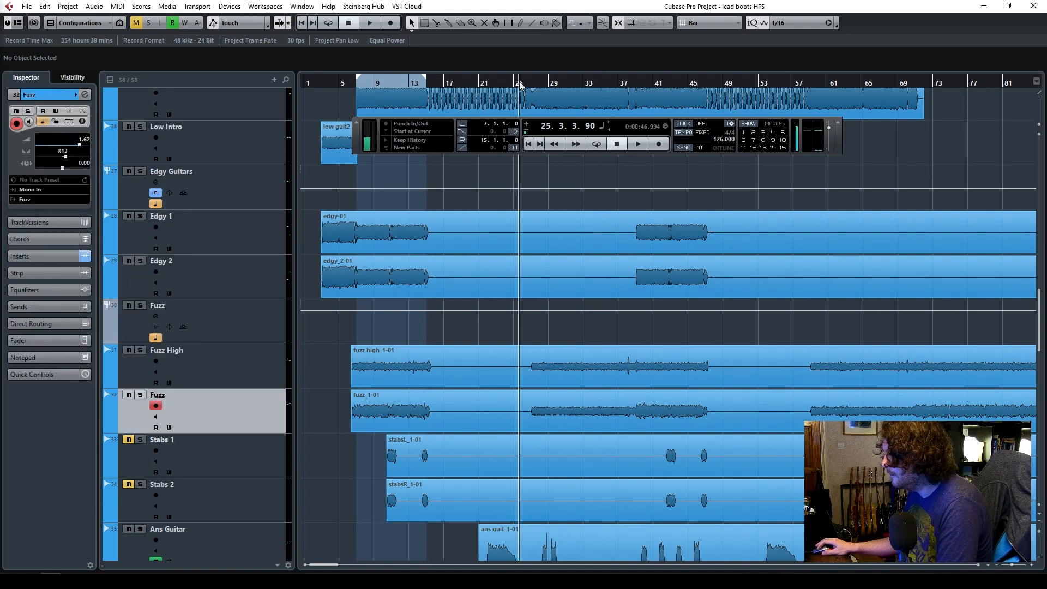
Insert RCompressor Stereo in the Fuzz group's first insert slot and activate its side-chain input.
left_click(238, 321)
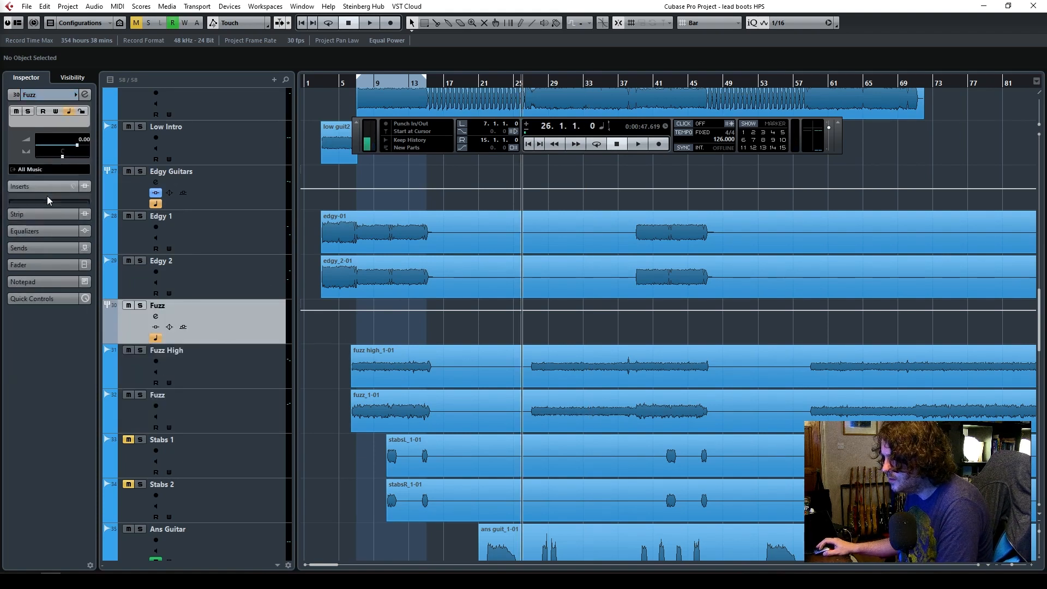
left_click(47, 196)
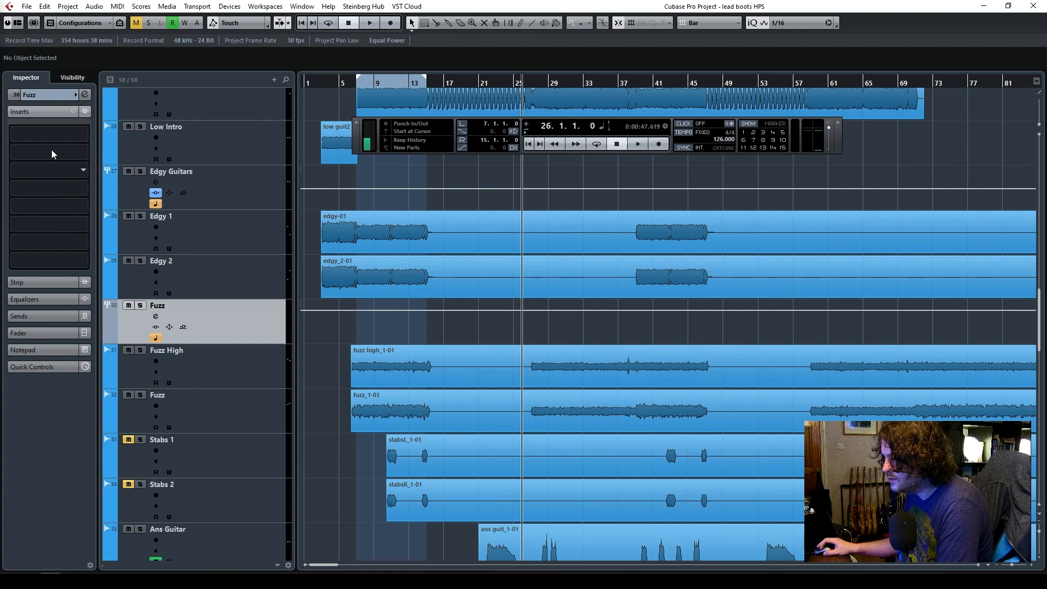
left_click(82, 135)
type("rcomp")
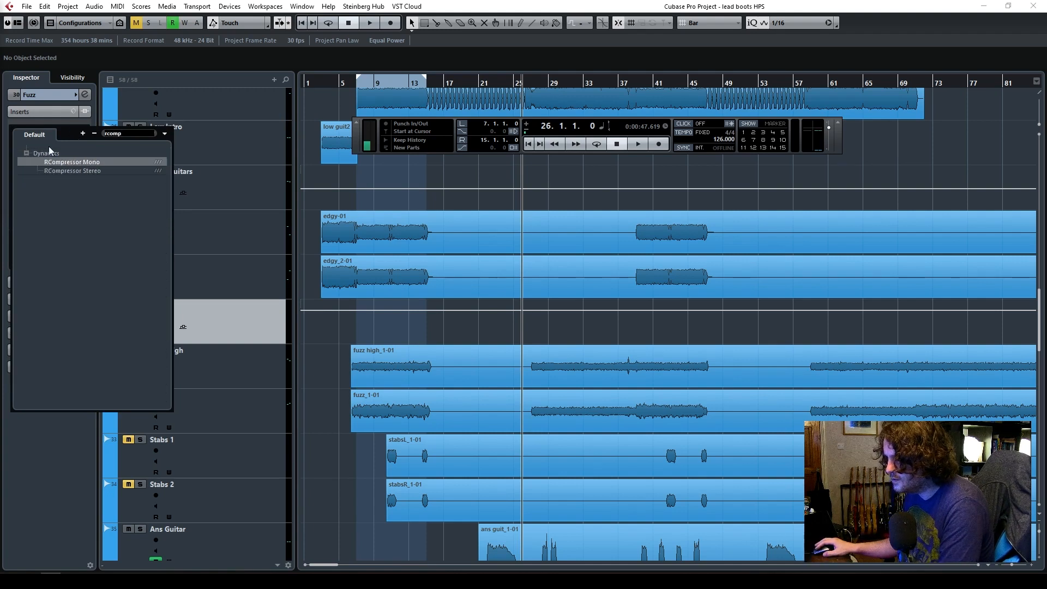
left_click(57, 173)
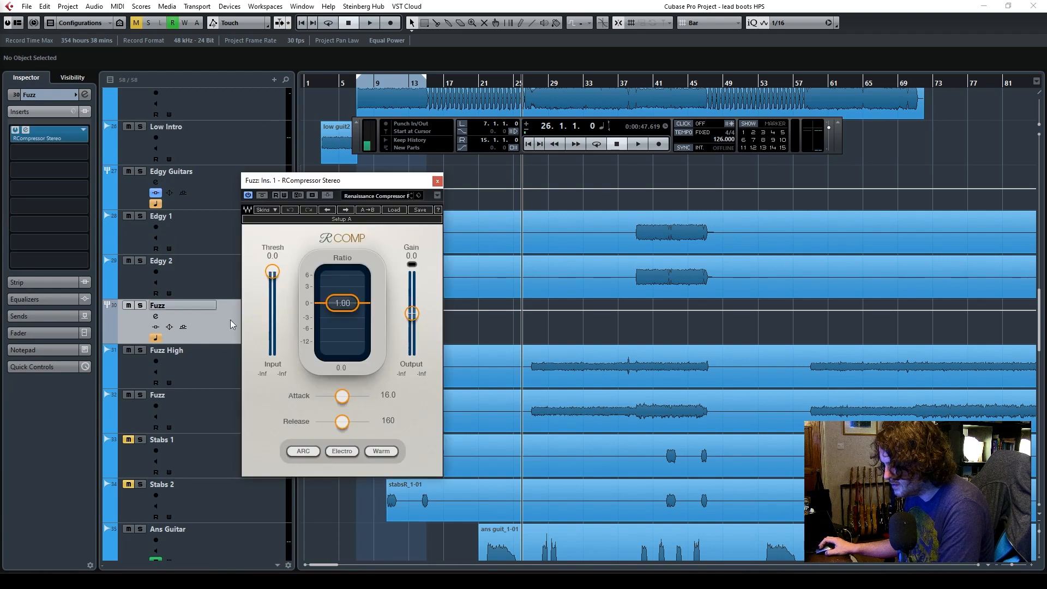
left_click_drag(340, 180, 365, 183)
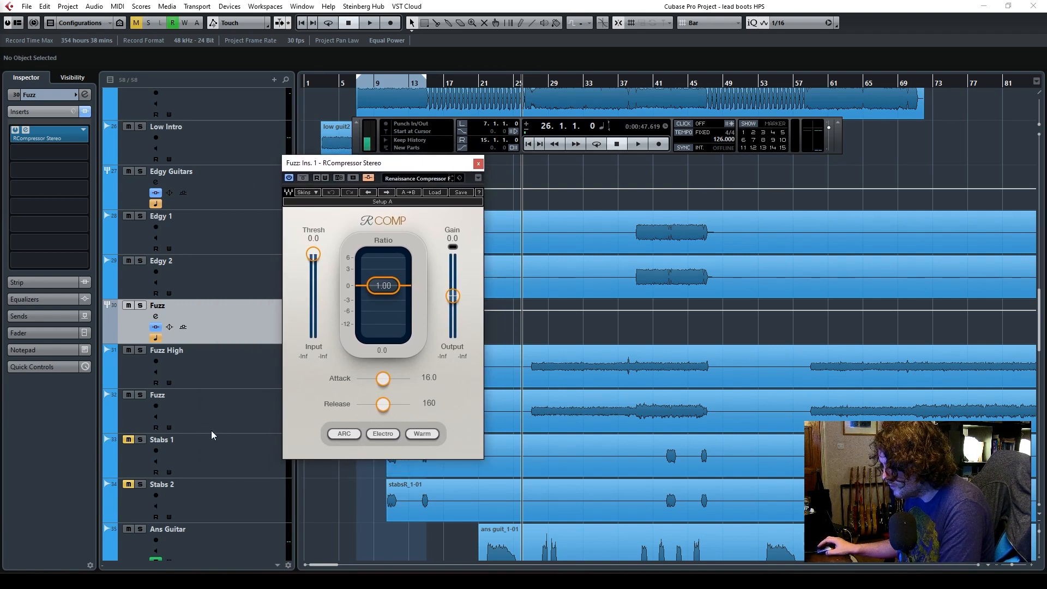
Assign the LV Low track's first send to the Fuzz group's RCompressor side-chain and activate the send.
scroll(202, 432, "down", 12)
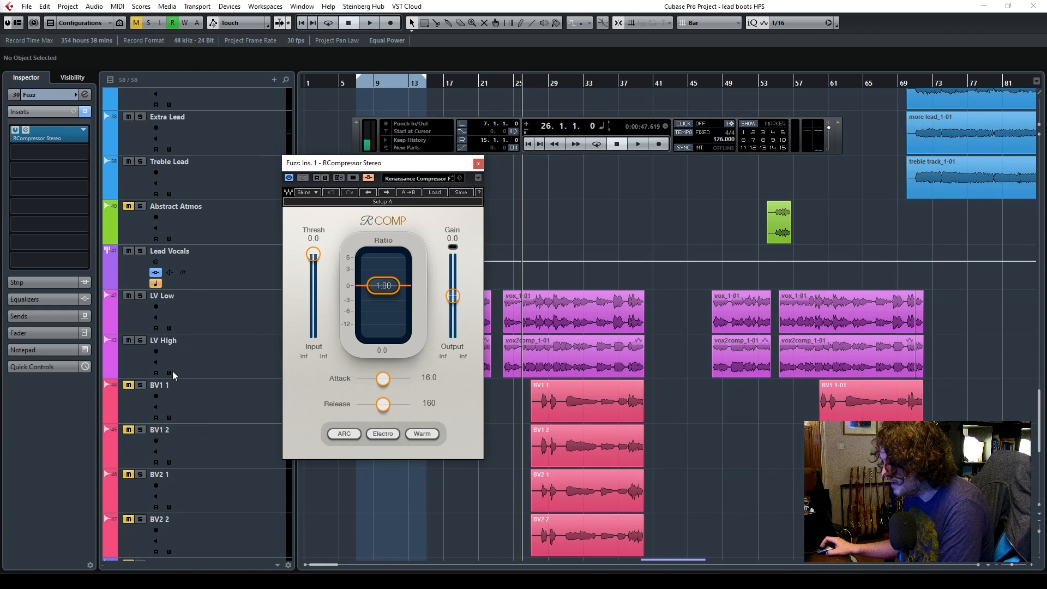
left_click(231, 317)
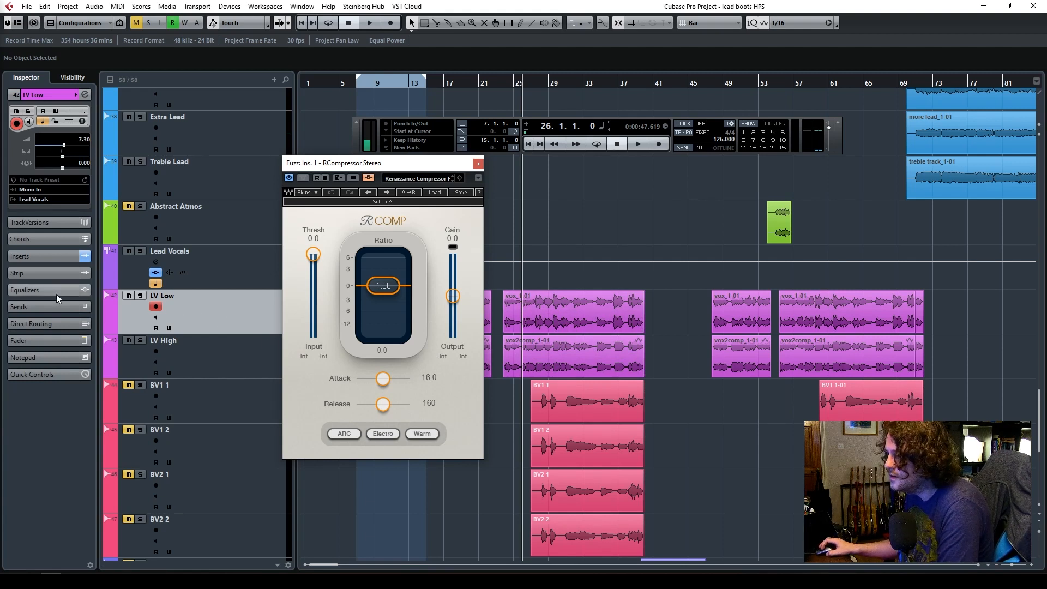
left_click(37, 309)
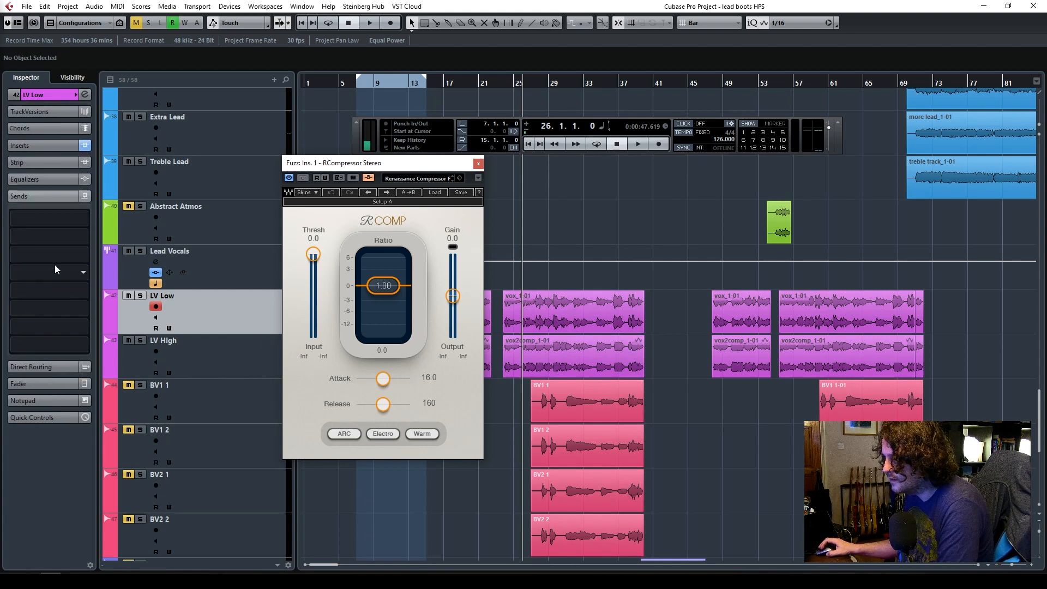
left_click(82, 219)
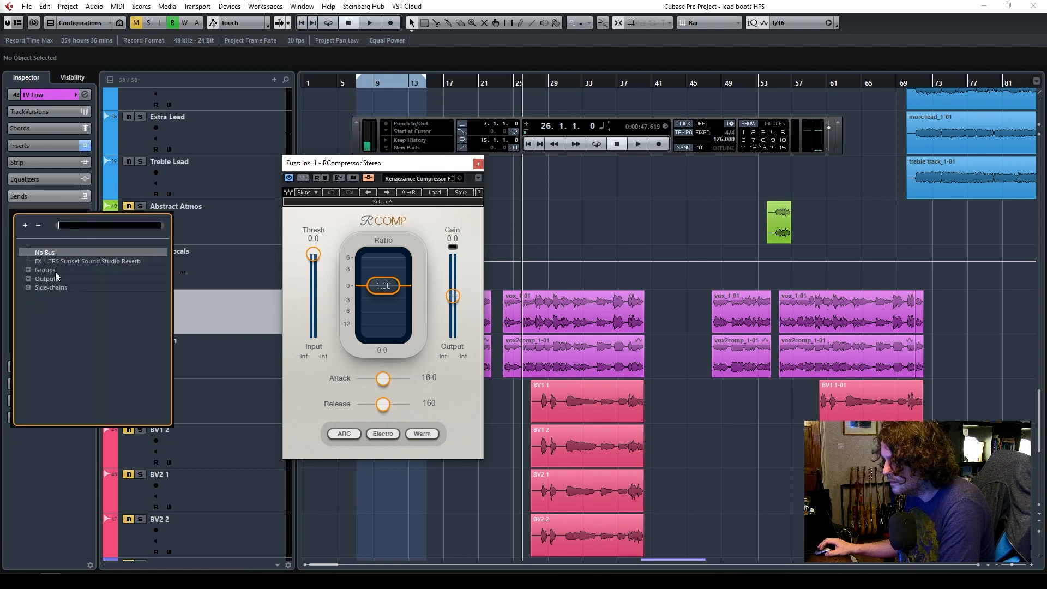
left_click(28, 288)
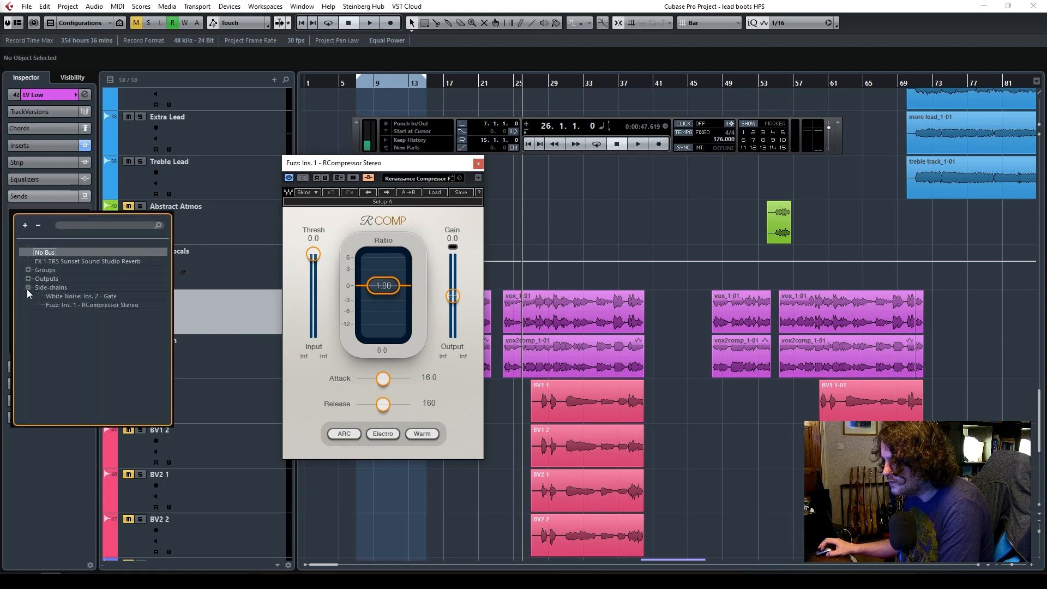
left_click(61, 306)
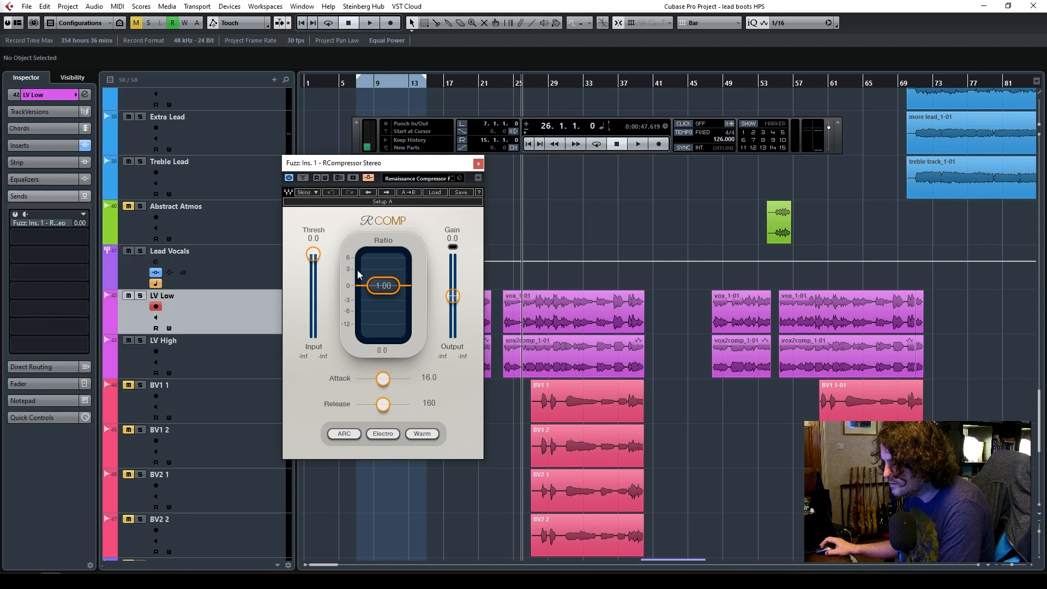
left_click(14, 214)
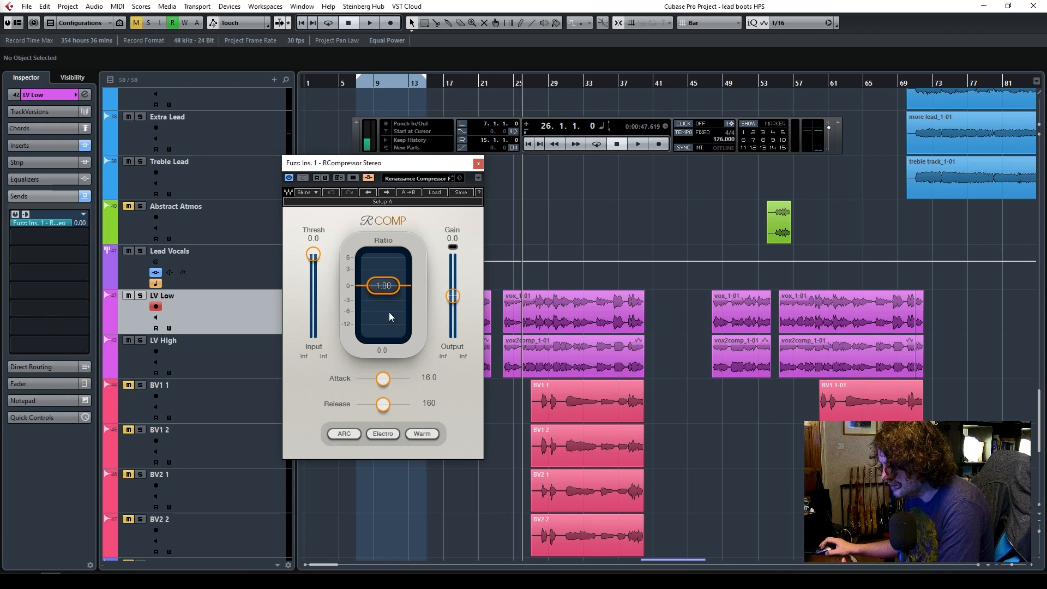
Play the project from bar 26 and lower the threshold of the Fuzz group's RCompressor to -16.0.
left_click_drag(390, 167, 527, 174)
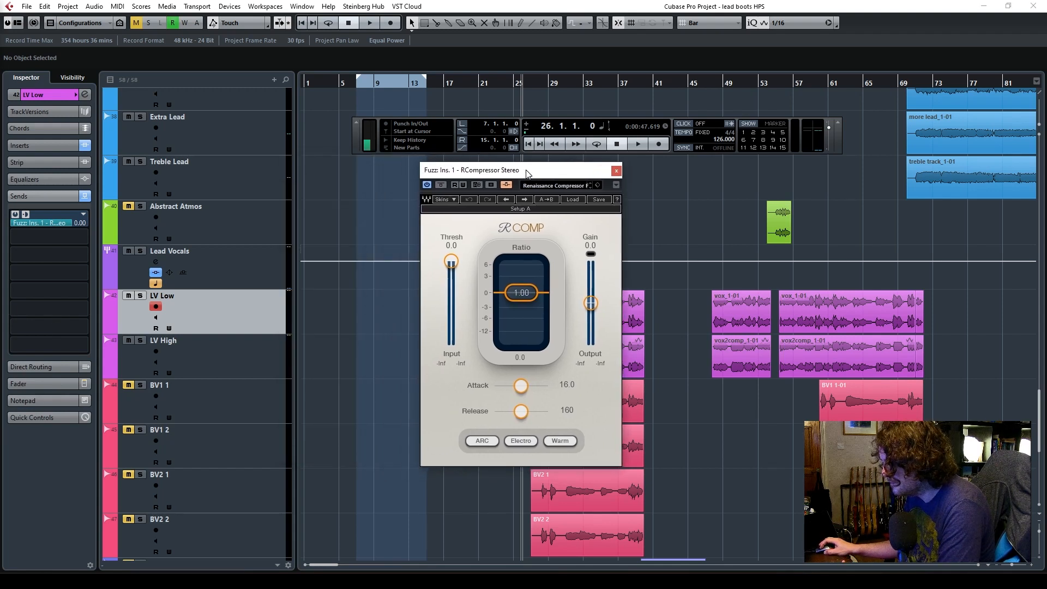
scroll(358, 258, "up", 6)
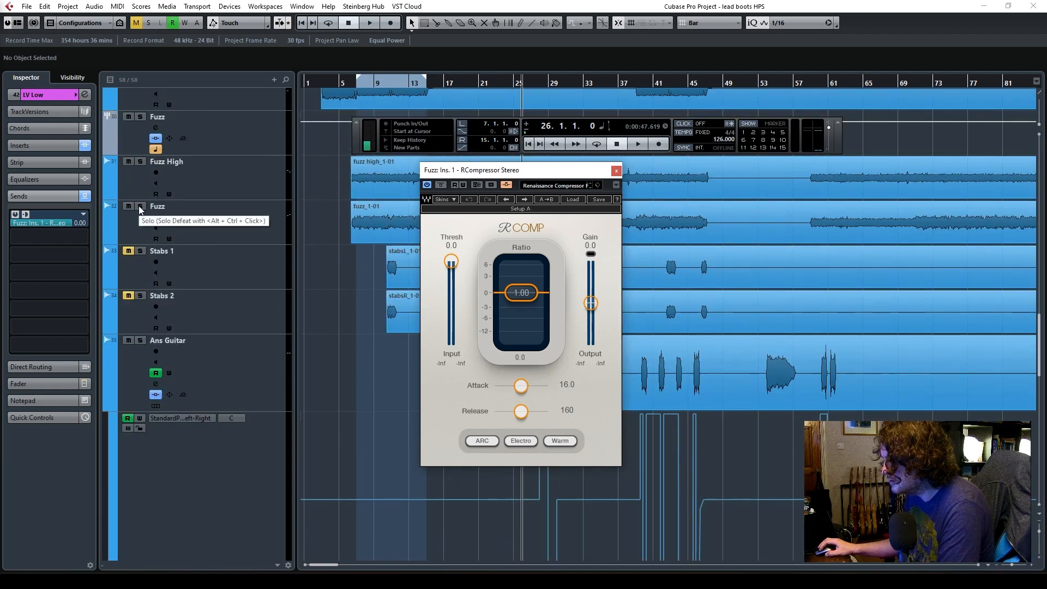
left_click_drag(525, 176, 390, 222)
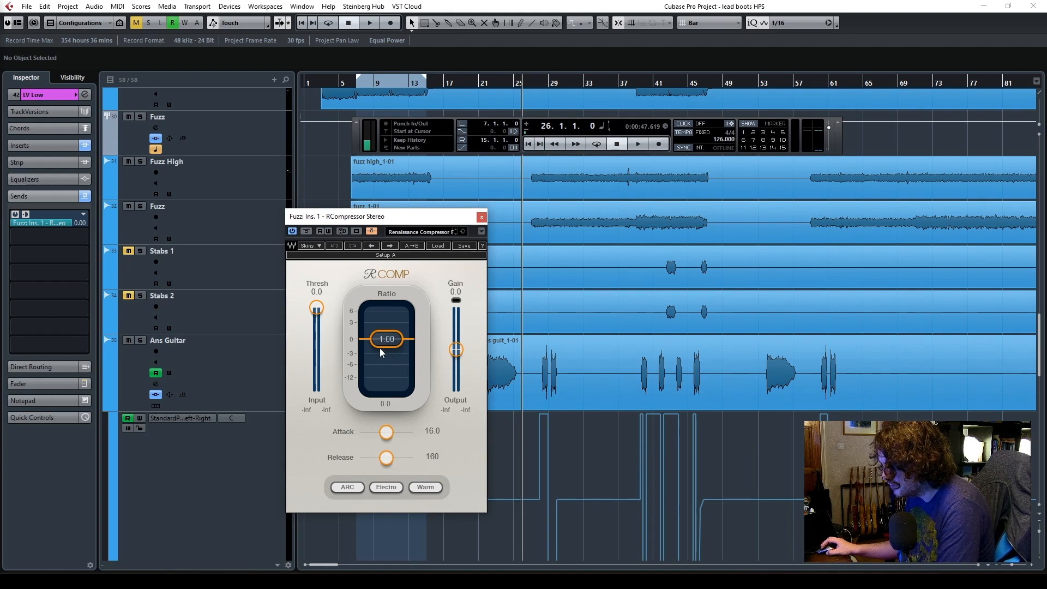
key("space")
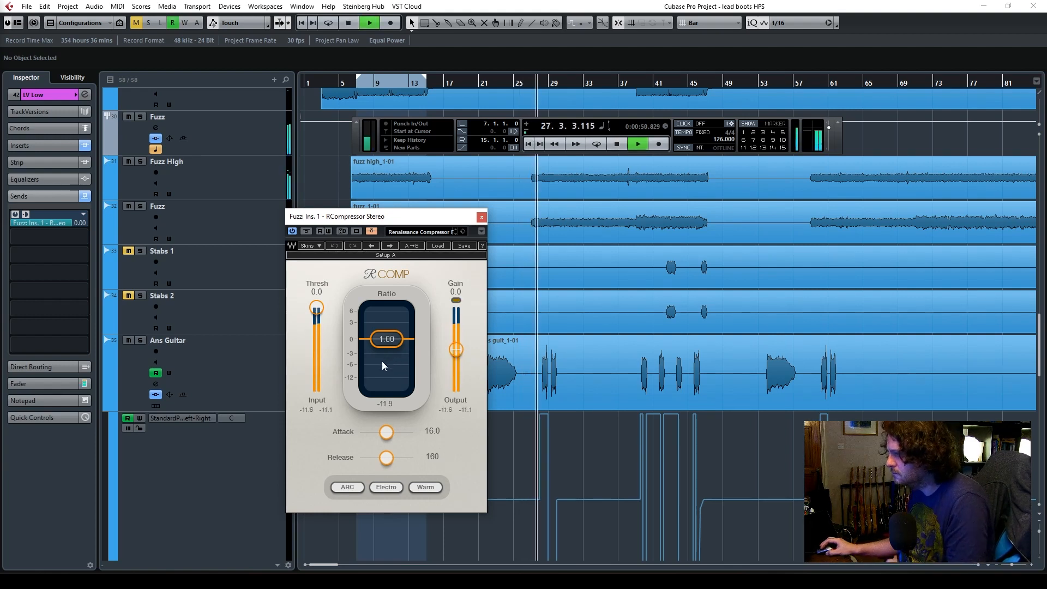
left_click_drag(316, 308, 316, 330)
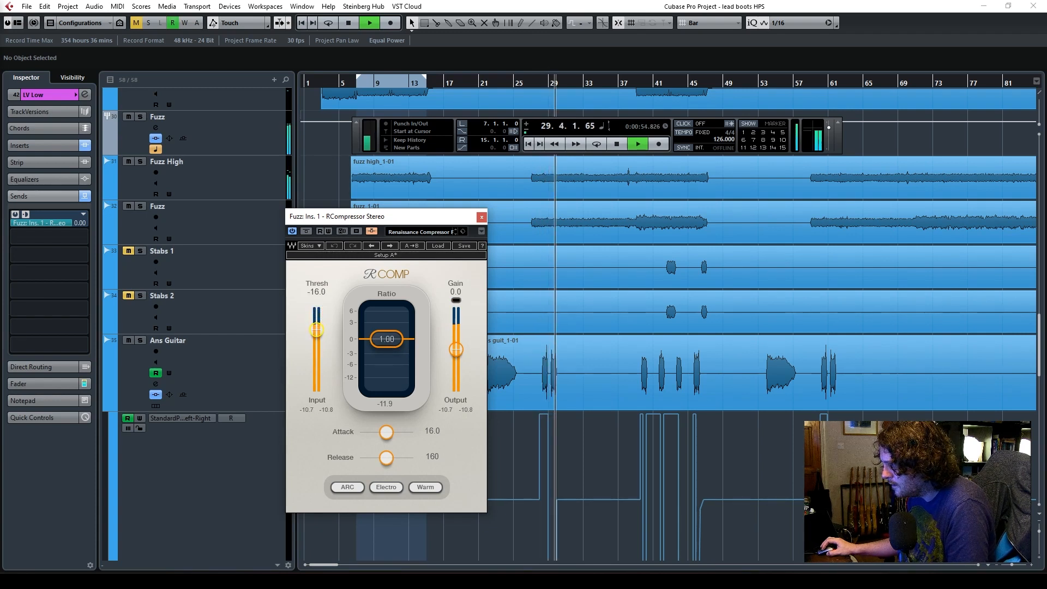
key("space")
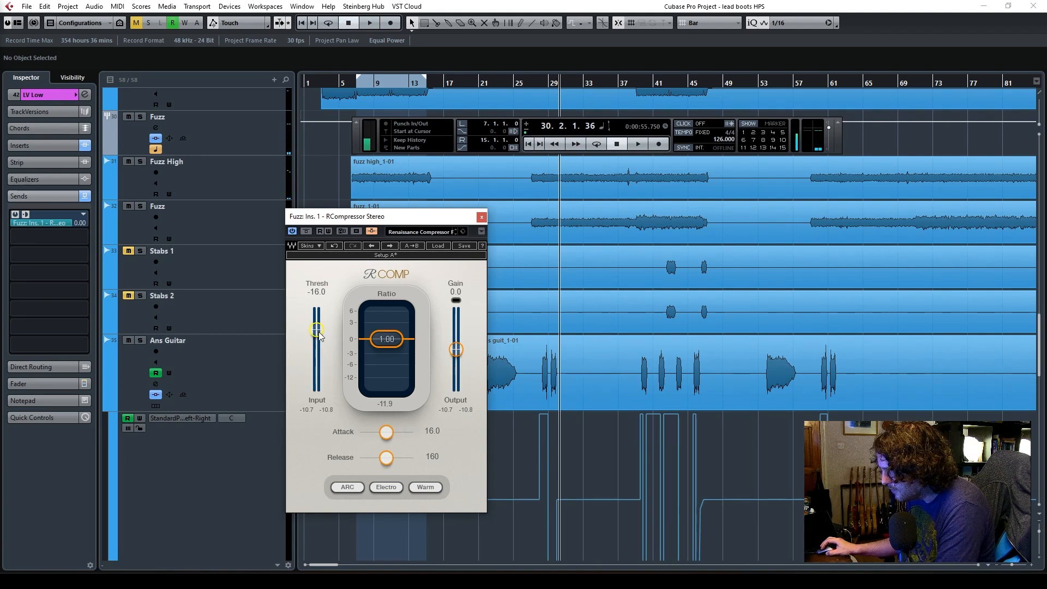
Resume playback to set RCompressor's ratio to 1.66, and set its attack to 1.20 and release to 38.8.
key("space")
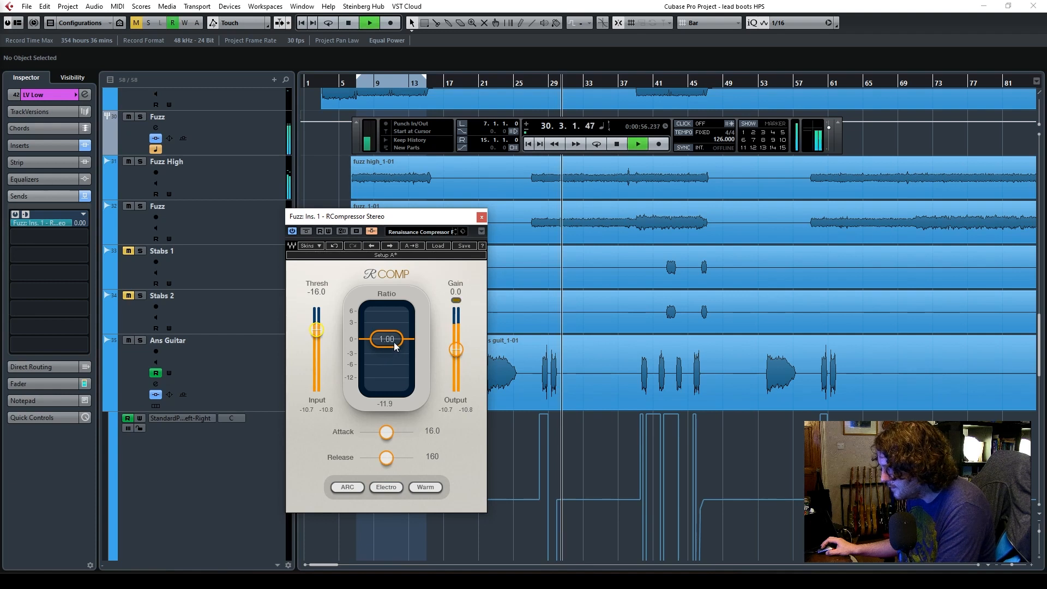
mouse_move(388, 349)
left_mouse_down()
mouse_move(388, 360)
mouse_move(395, 354)
left_mouse_up()
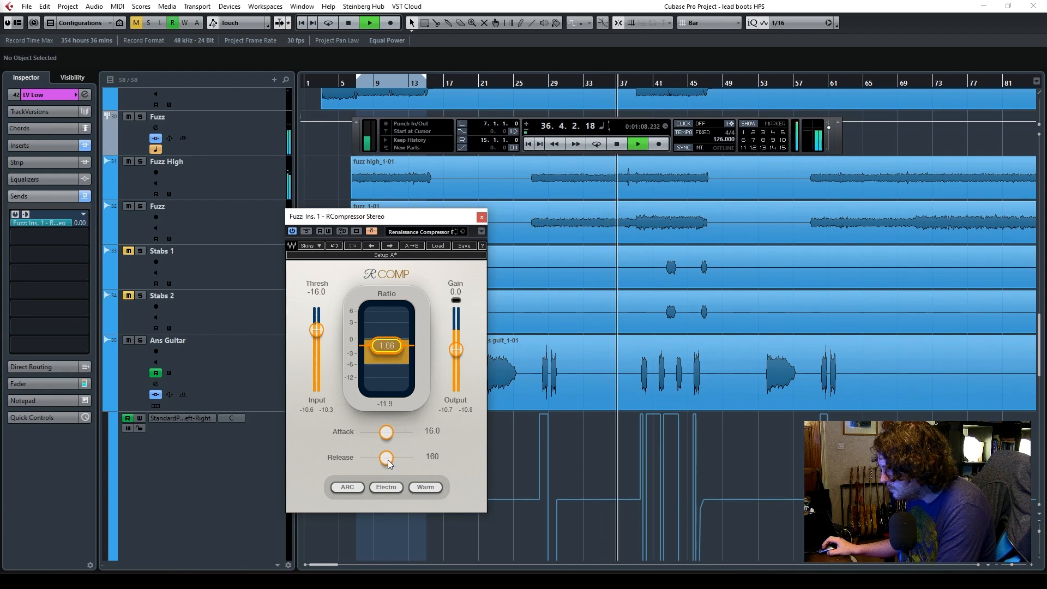
key("space")
left_click_drag(386, 433, 378, 461)
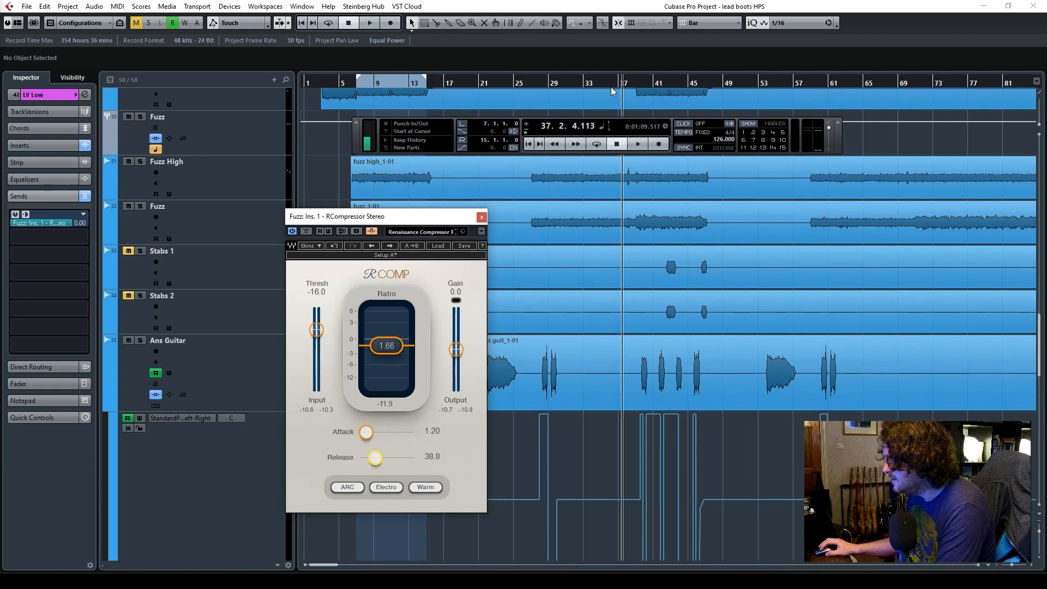
Replay the passage from bar 25 and adjust RCompressor's ratio to 1.38 and threshold to -15.1.
left_click(513, 85)
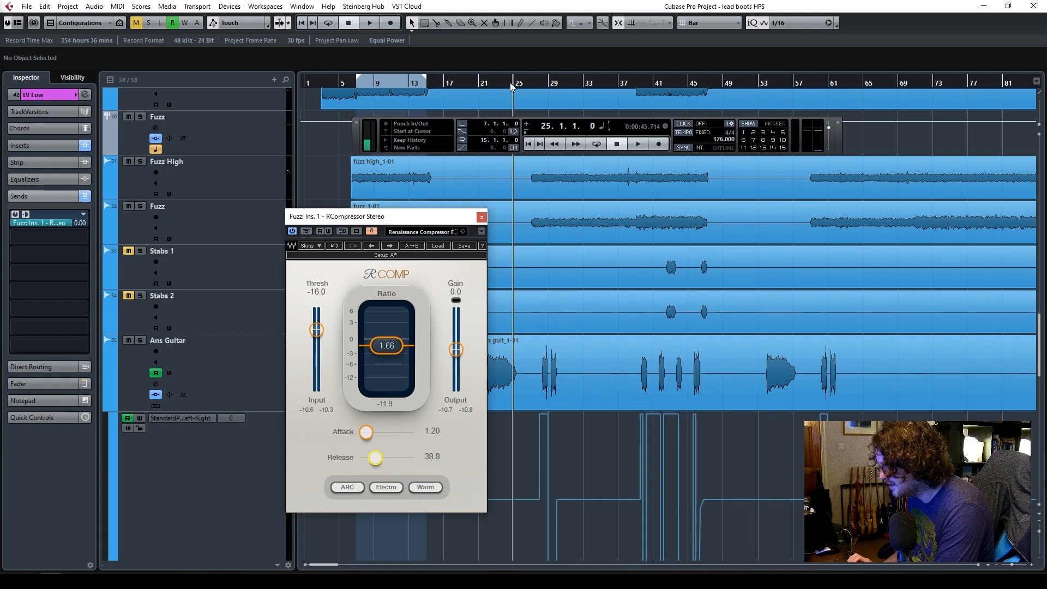
key("space")
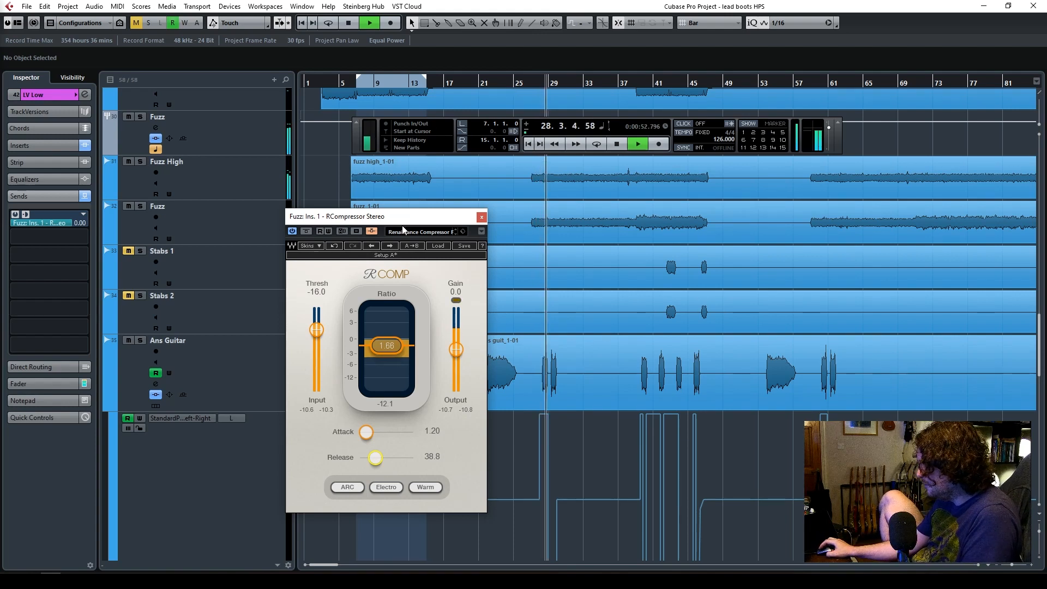
left_click_drag(386, 348, 387, 345)
left_click_drag(388, 348, 390, 357)
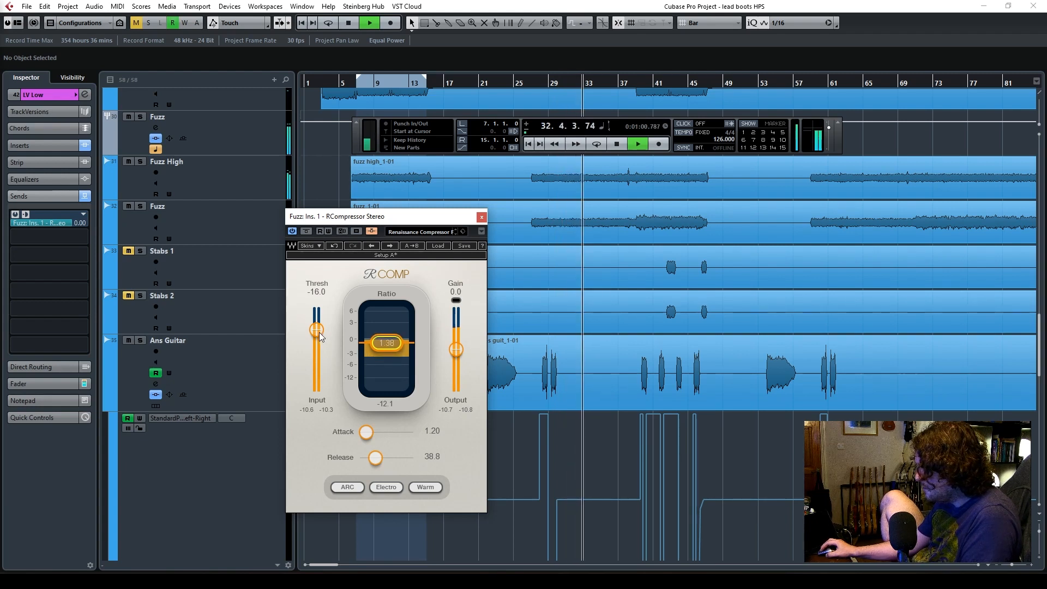
left_click_drag(316, 331, 318, 330)
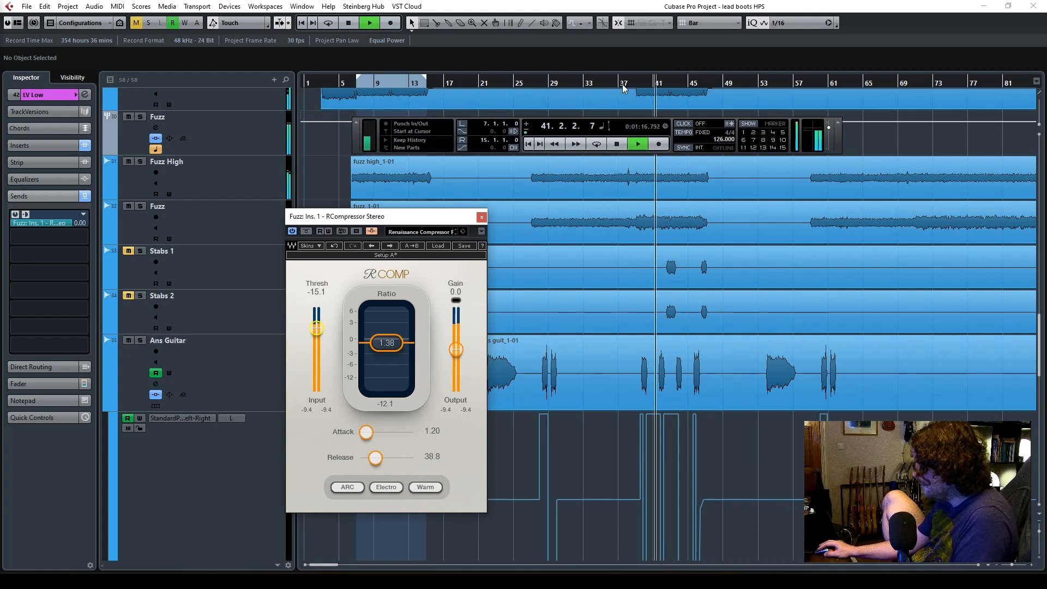
key("space")
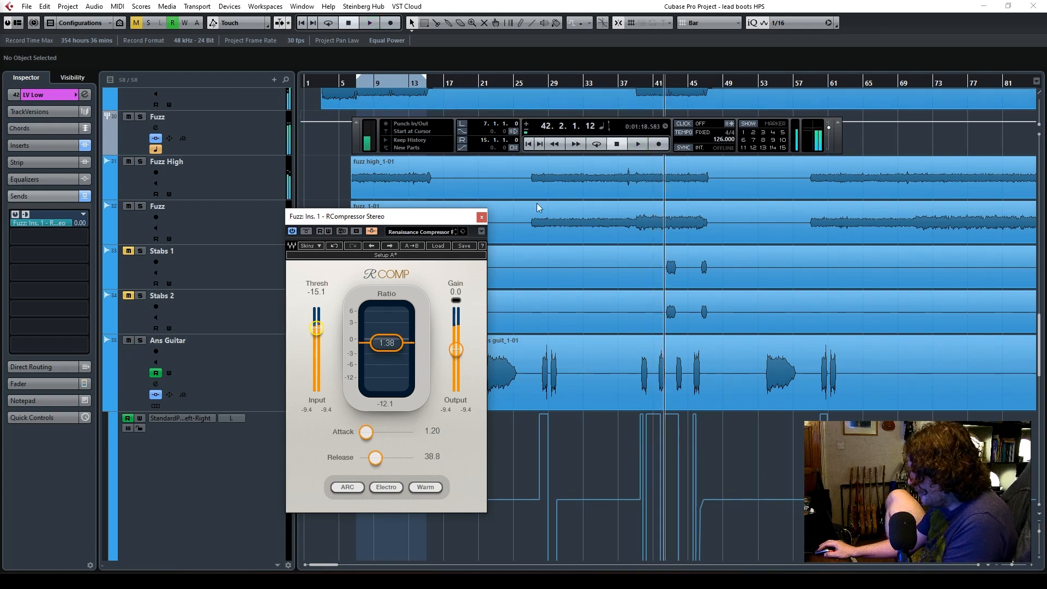
Lengthen RCompressor's release to 97.7, play from bar 27, and fine-tune the threshold to -14.4 and the release to 133.
left_click_drag(377, 458, 378, 457)
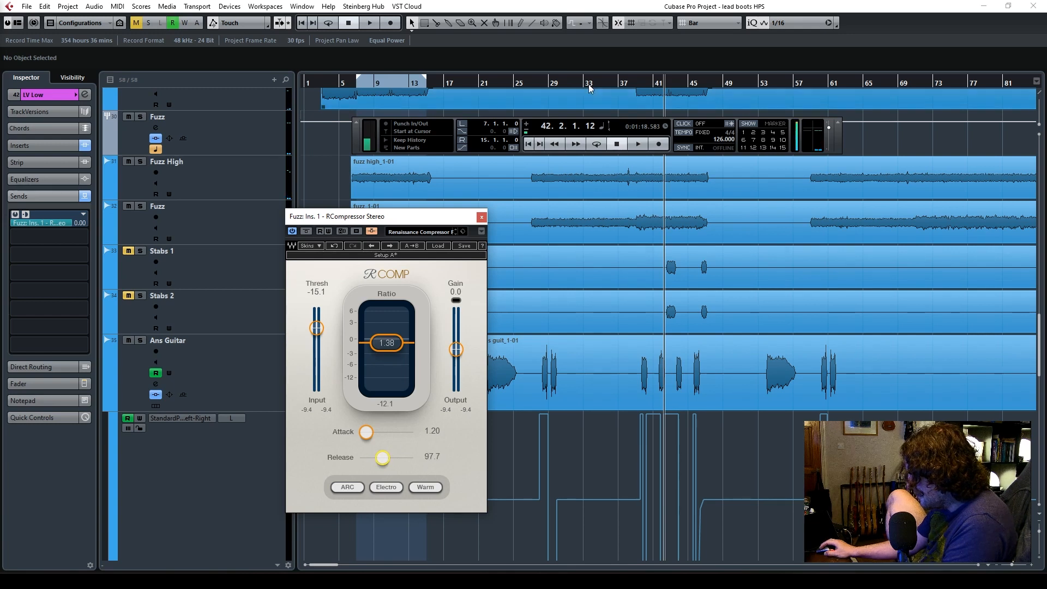
left_click(528, 87)
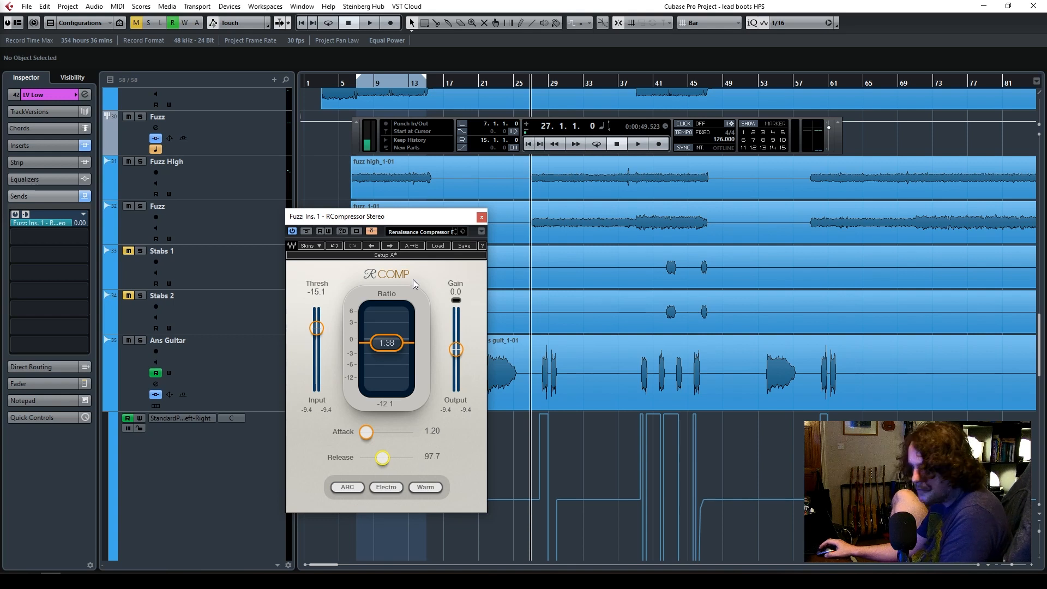
key("space")
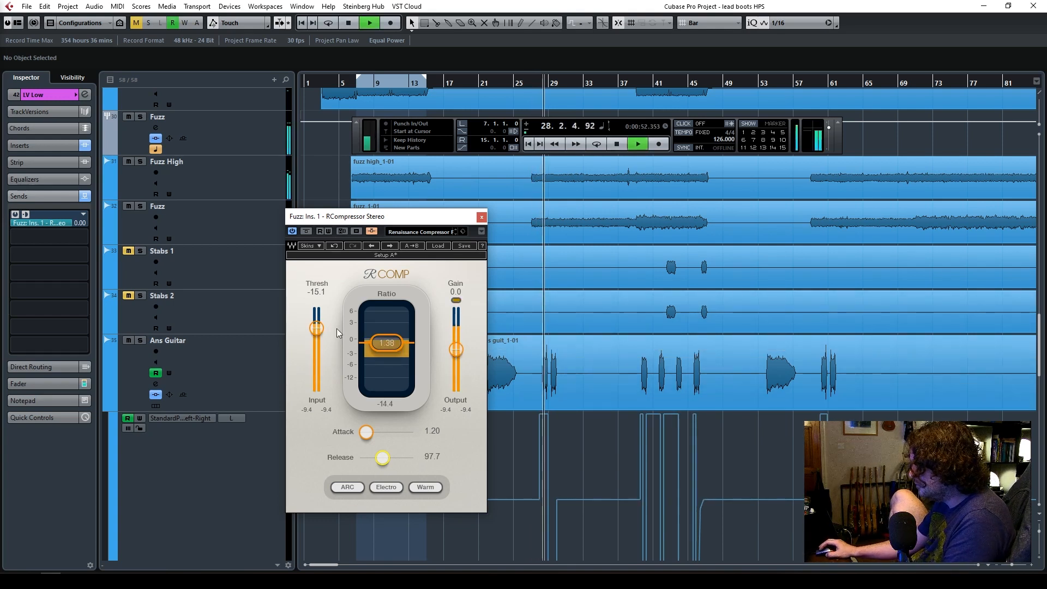
left_click_drag(317, 328, 322, 333)
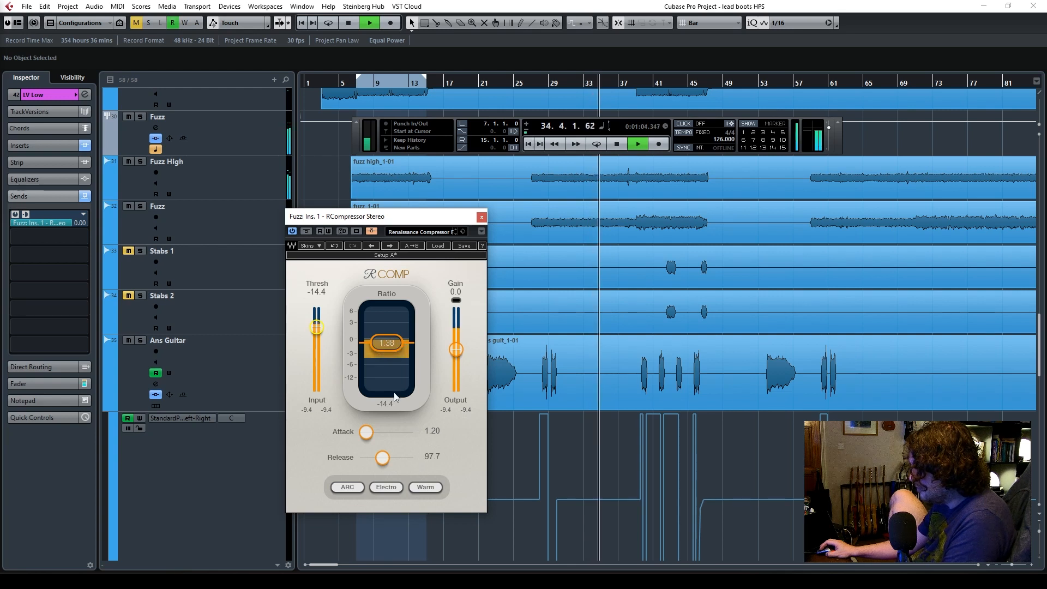
left_click_drag(382, 458, 385, 461)
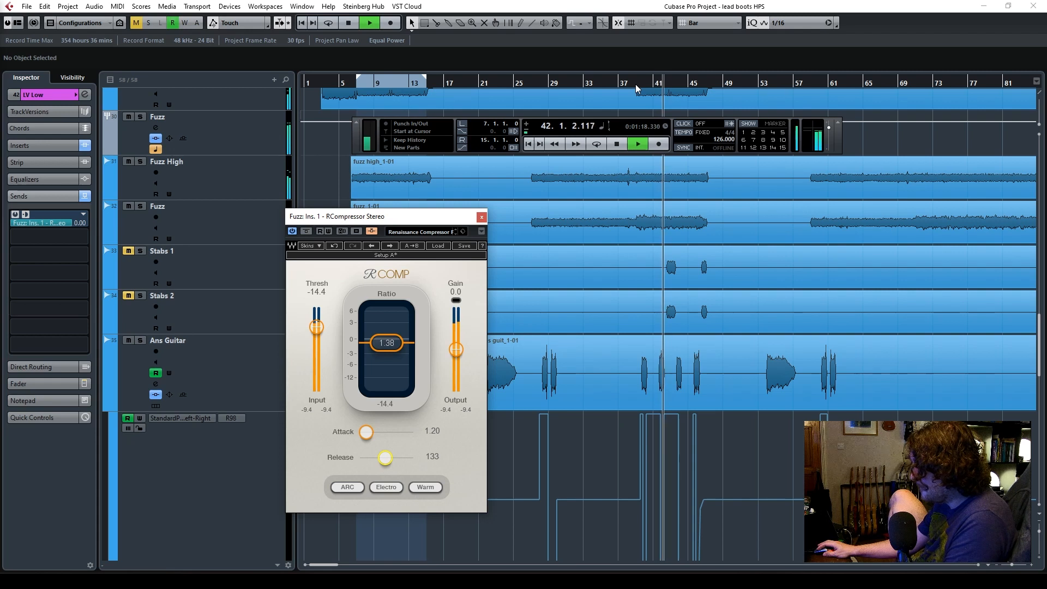
Mute the Ans Guitar track and replay the project from bar 36.
key("space")
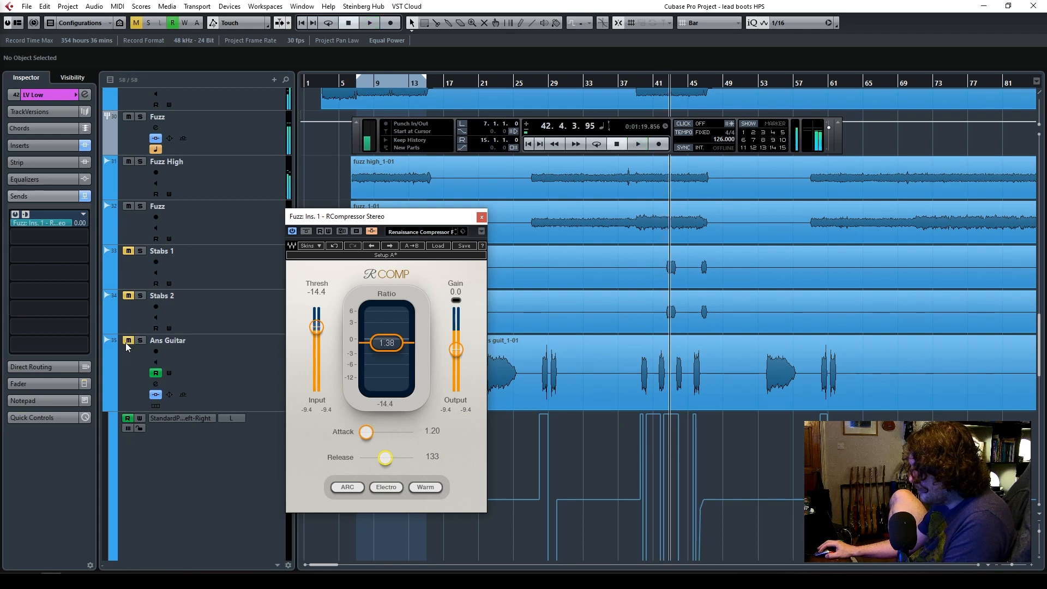
left_click(615, 84)
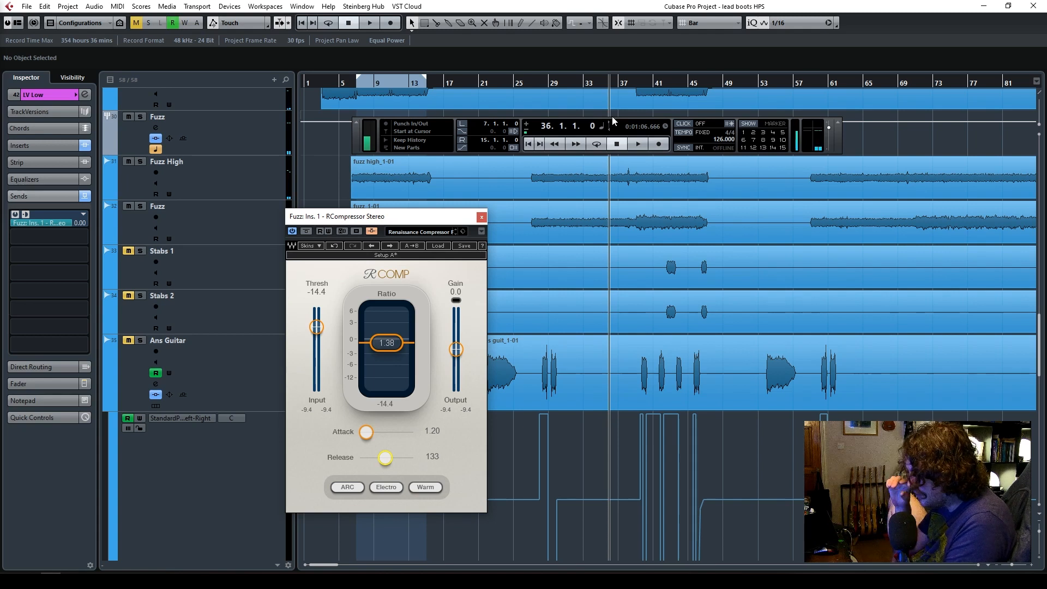
key("space")
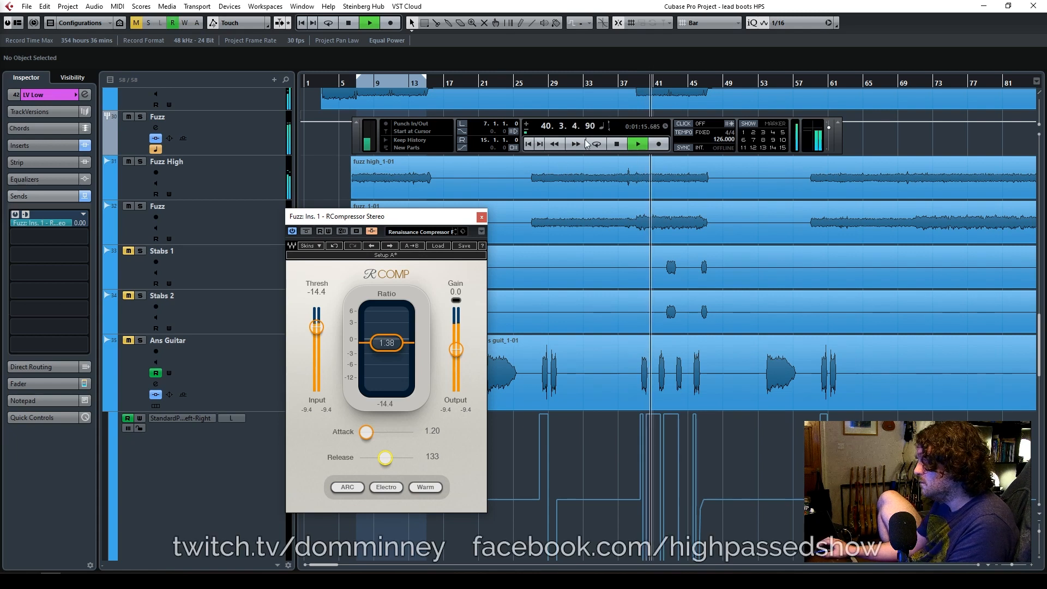
Listen to the Fuzz, Fuzz High, LV Low and LV High tracks in solo, and clear all solo states.
left_click(140, 207)
left_click(142, 162)
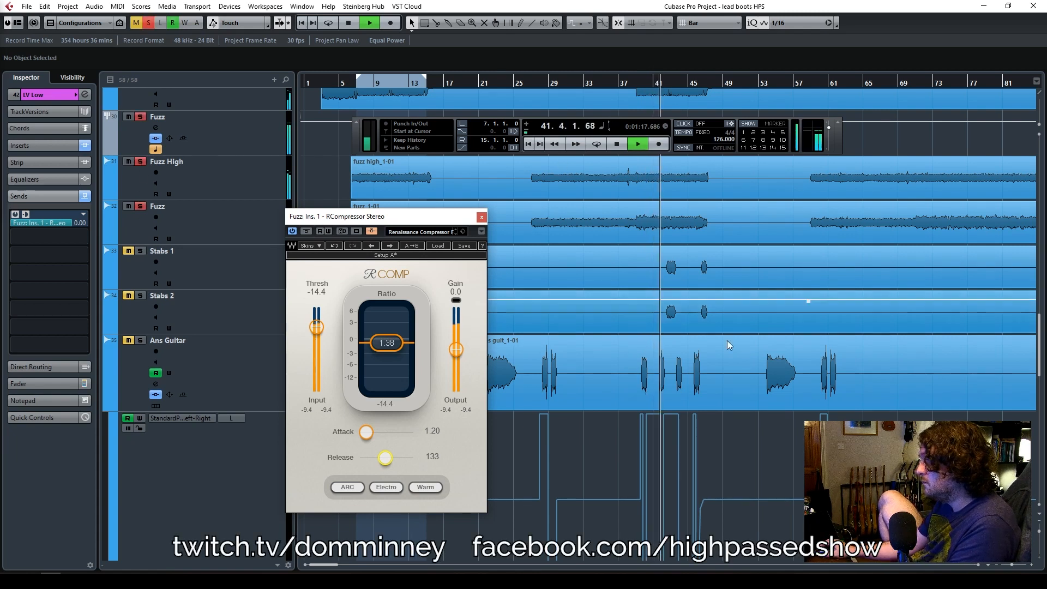
scroll(696, 424, "down", 8)
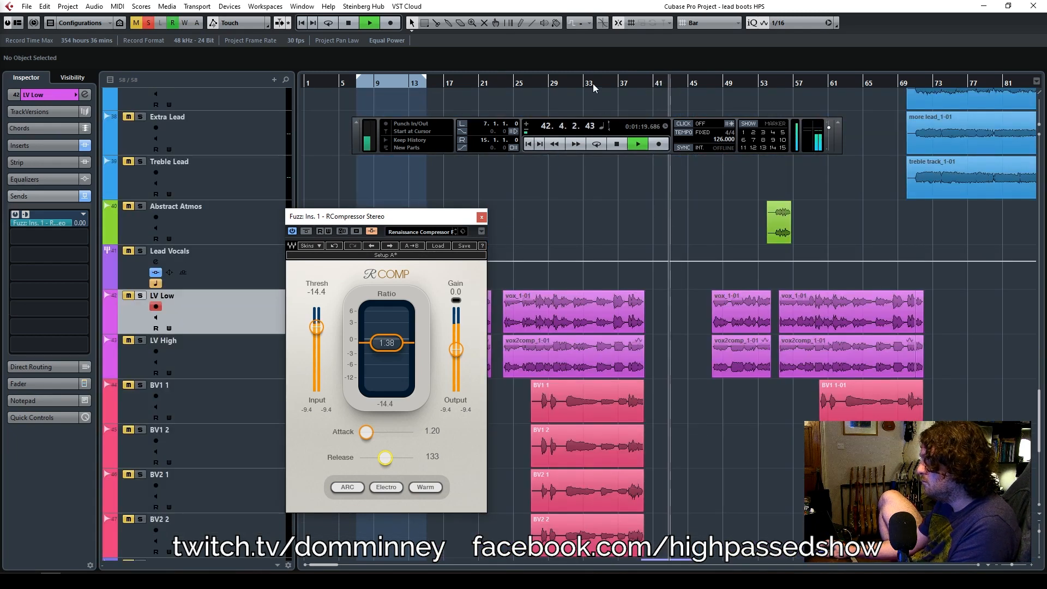
key("space")
key("space")
left_click(141, 296)
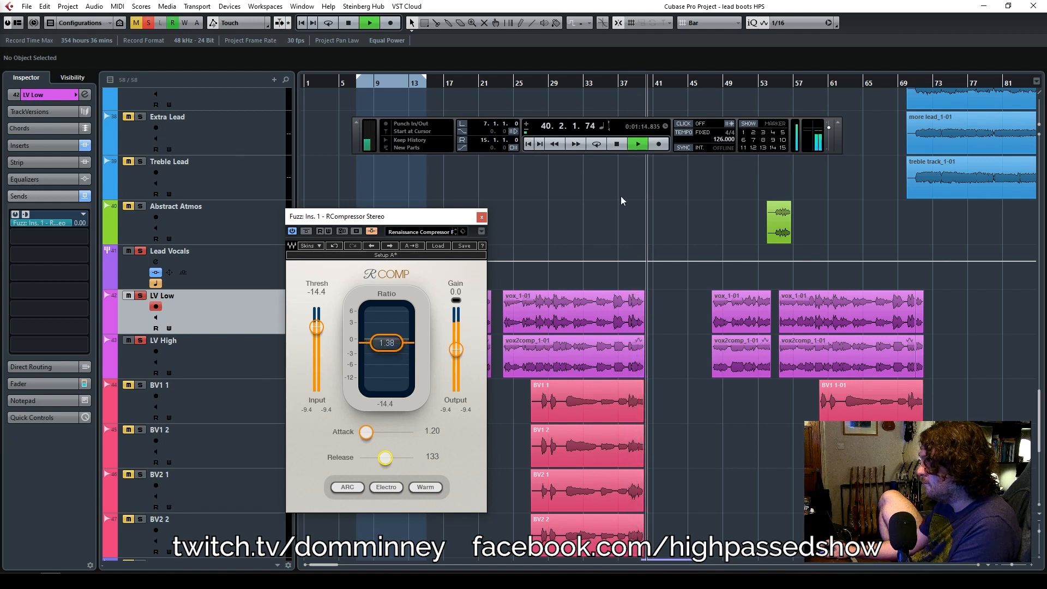
left_click(618, 146)
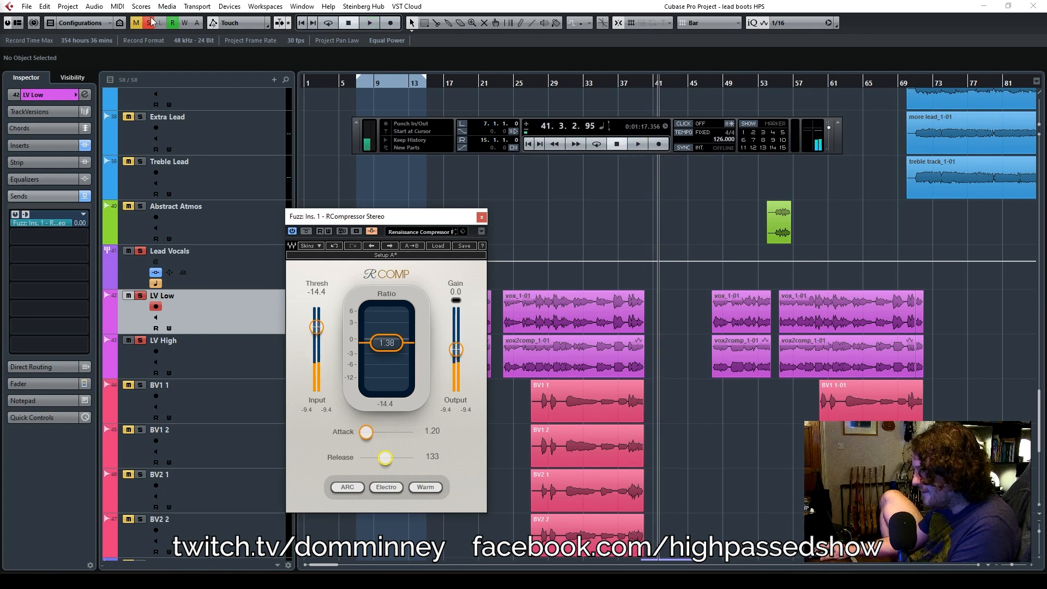
scroll(728, 467, "up", 10)
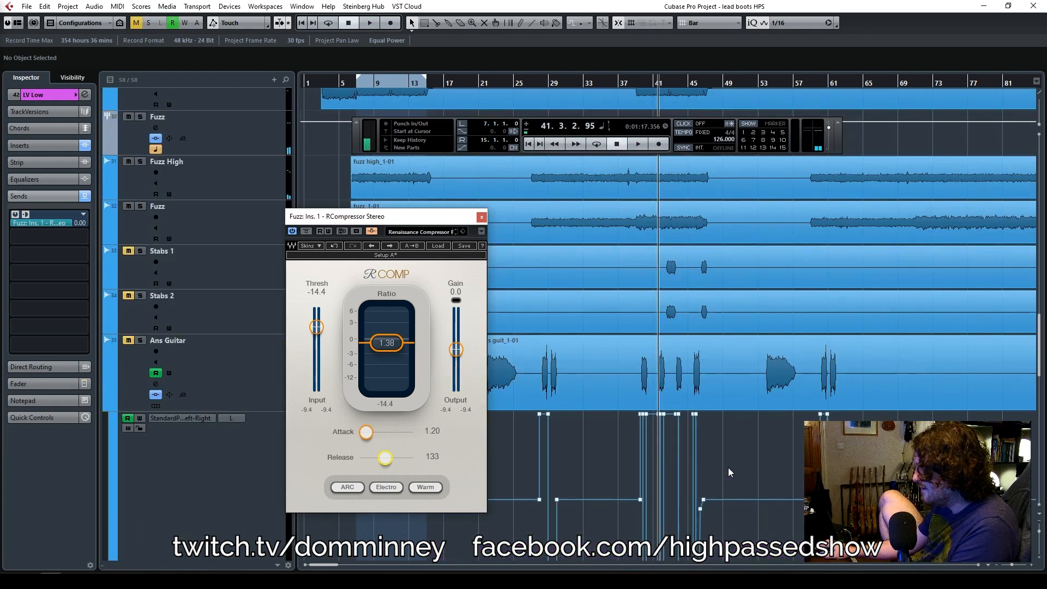
Close the RCompressor window and select the Fuzz group track.
left_click(590, 83)
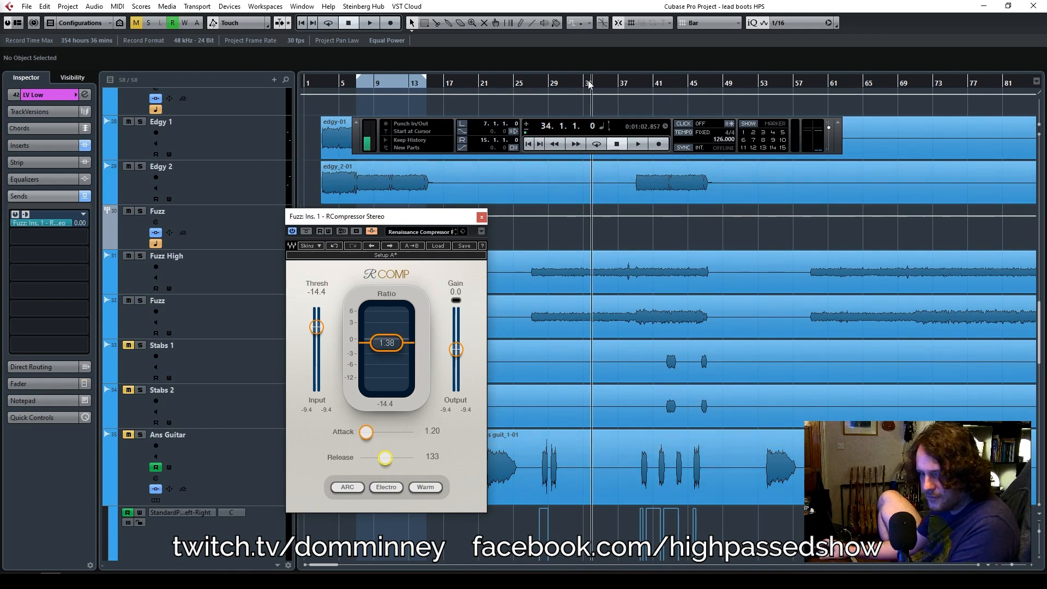
left_click(537, 84)
left_click(482, 218)
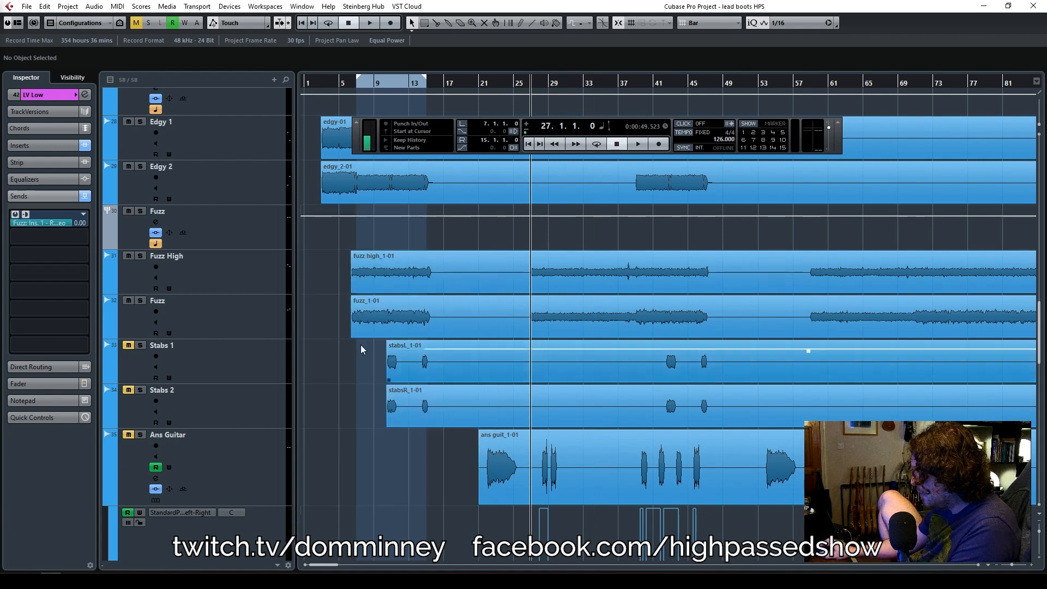
left_click(241, 283)
left_click(237, 311)
left_click(240, 266)
left_click(250, 230)
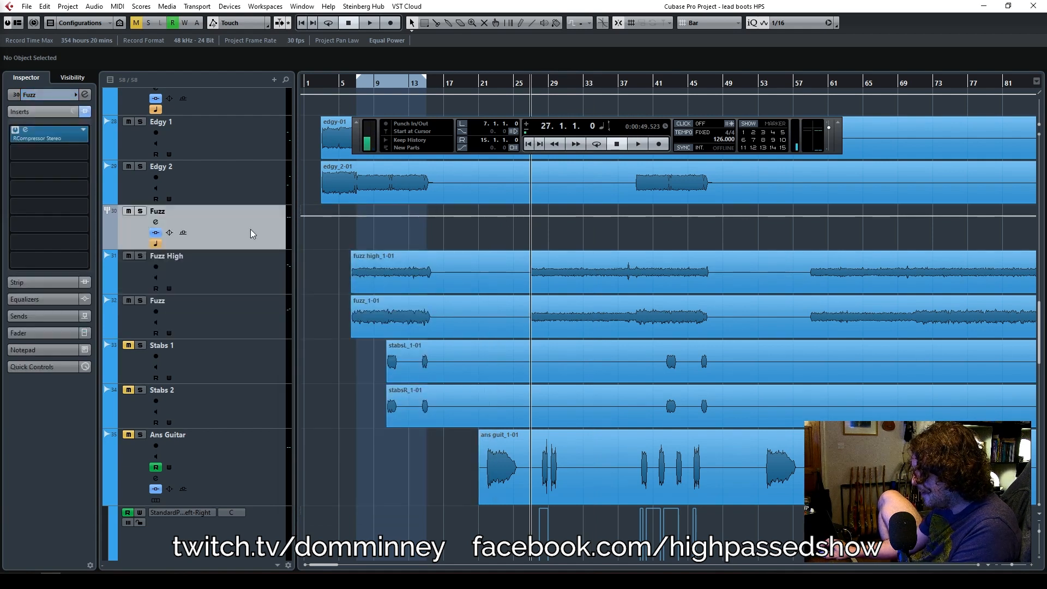
Place the project cursor at bar 6, just before the fuzz guitars' first entry.
left_click(352, 85)
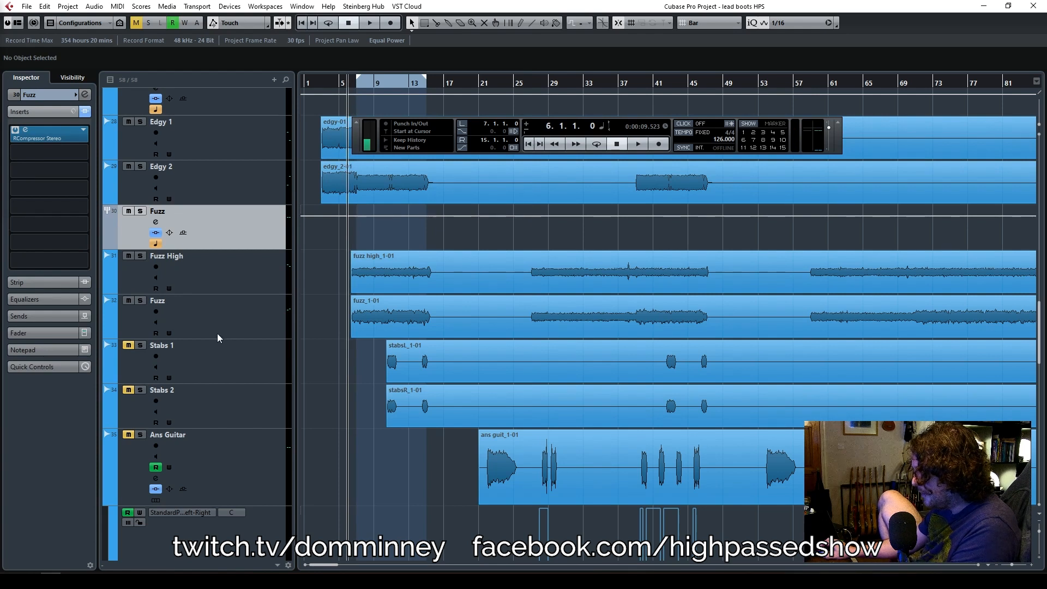
scroll(364, 319, "up", 5)
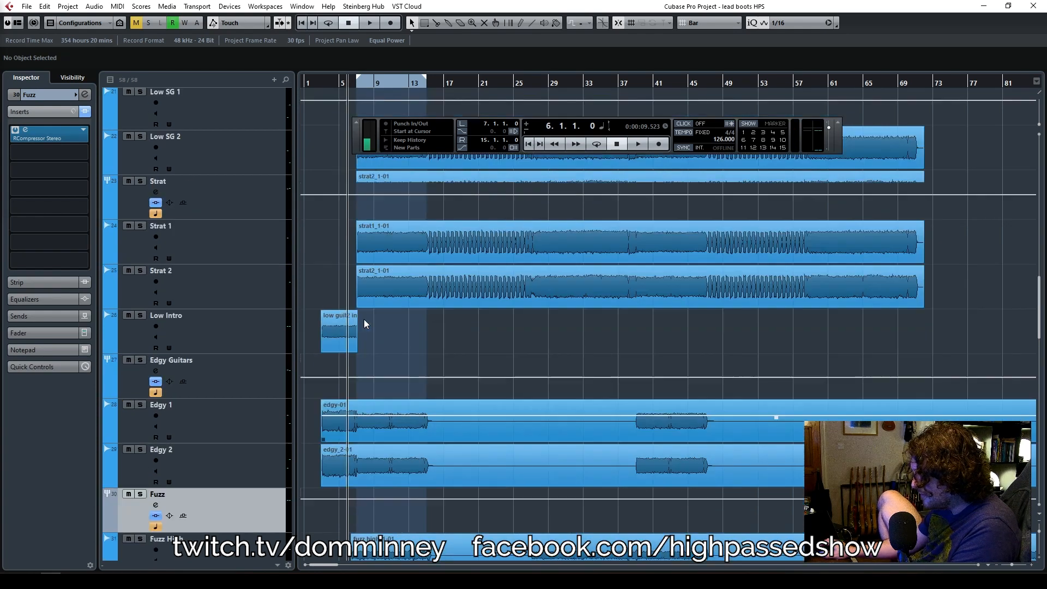
scroll(365, 319, "down", 6)
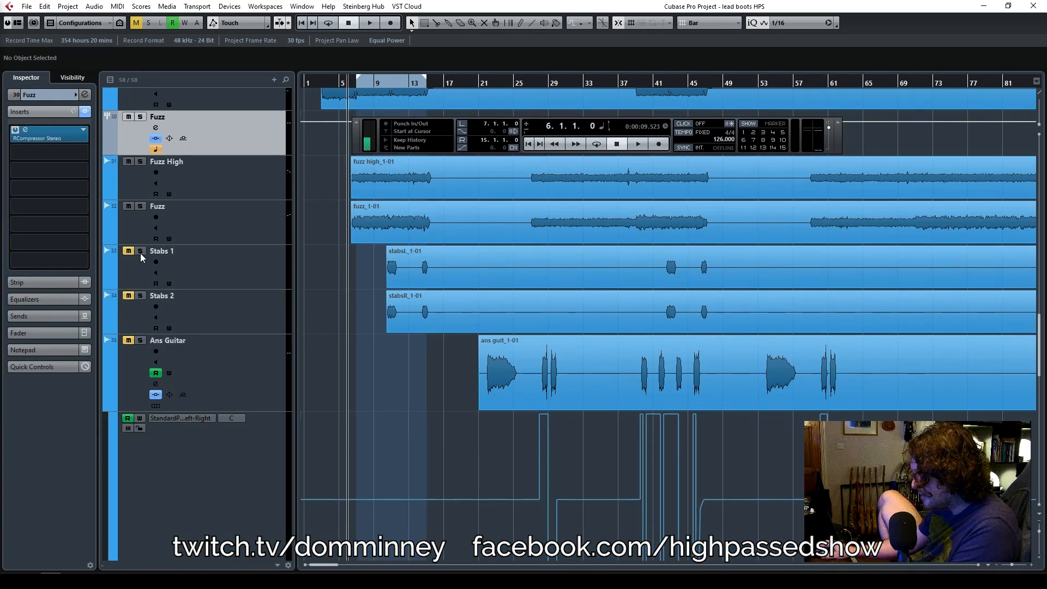